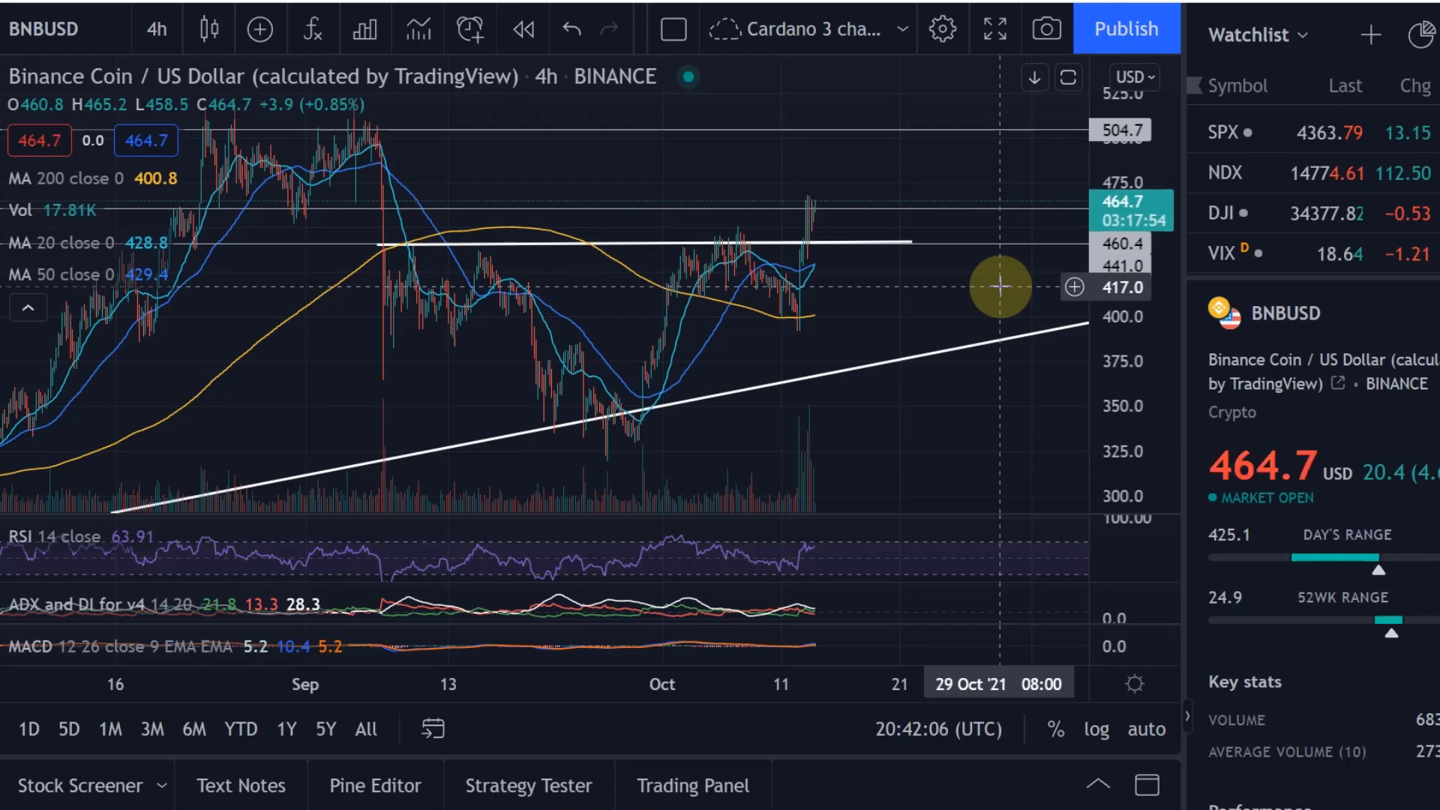
Zoom out and pan the 4h BNBUSD chart until the time axis spans April to December
scroll(1000, 286, down, 8)
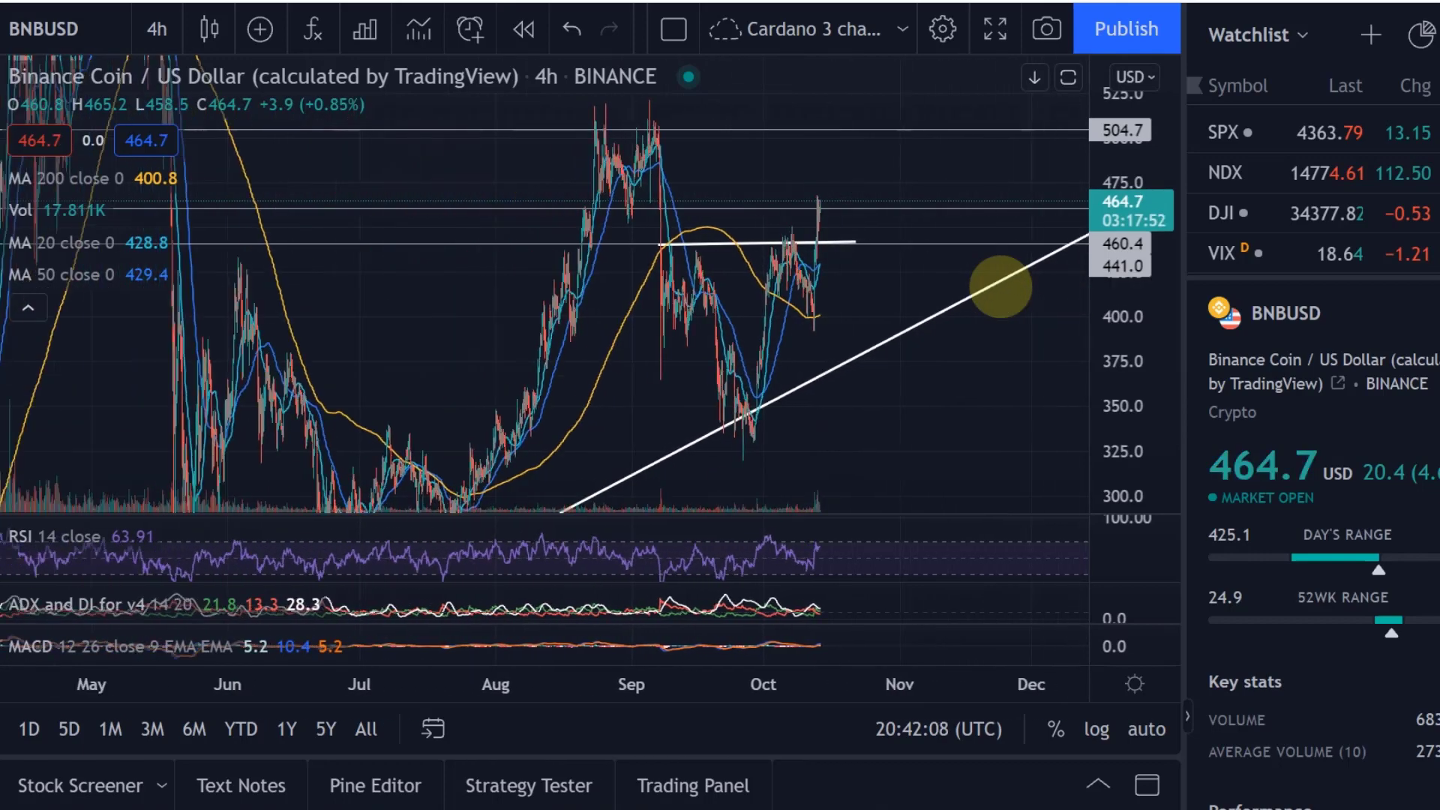
scroll(1000, 286, down, 5)
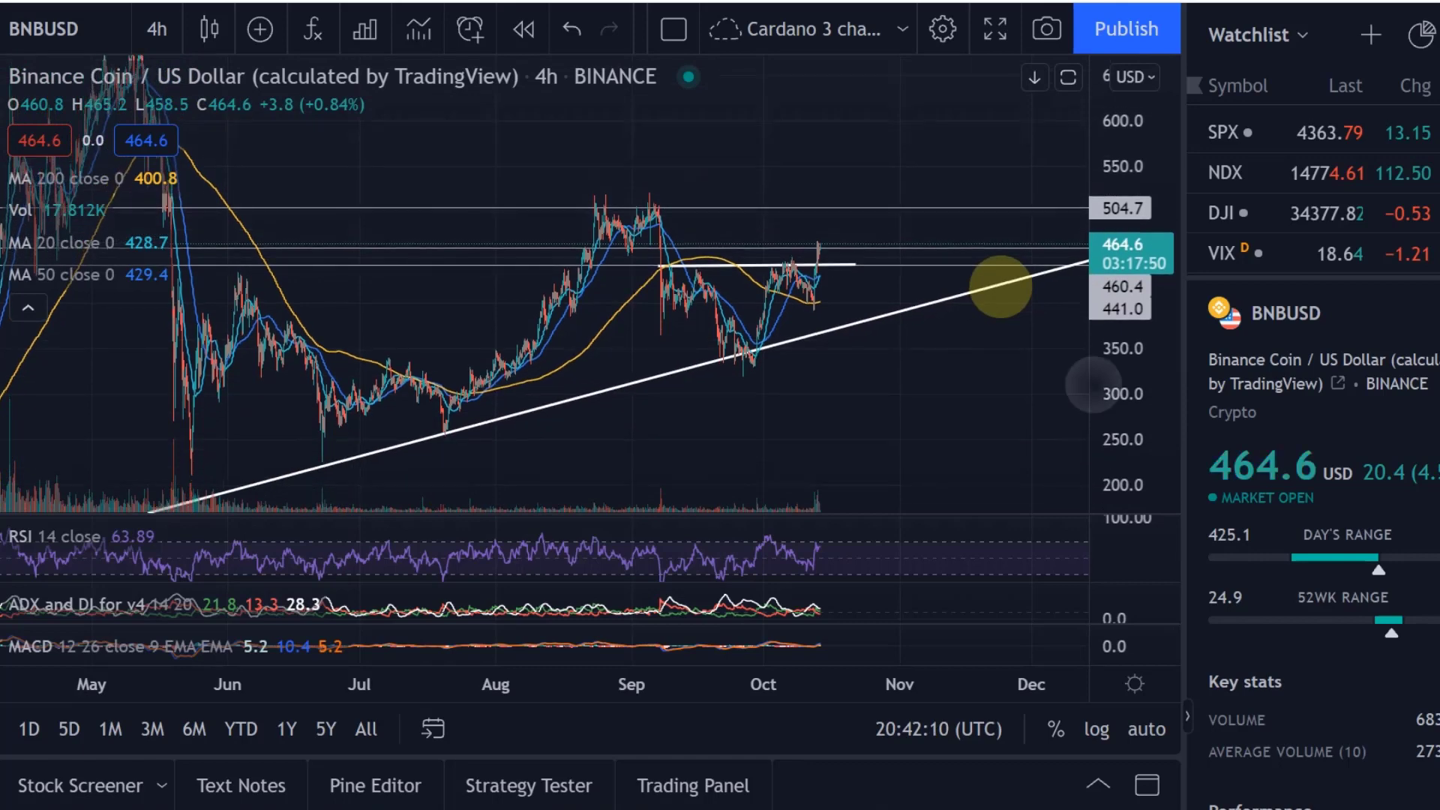
scroll(1000, 286, left, 2)
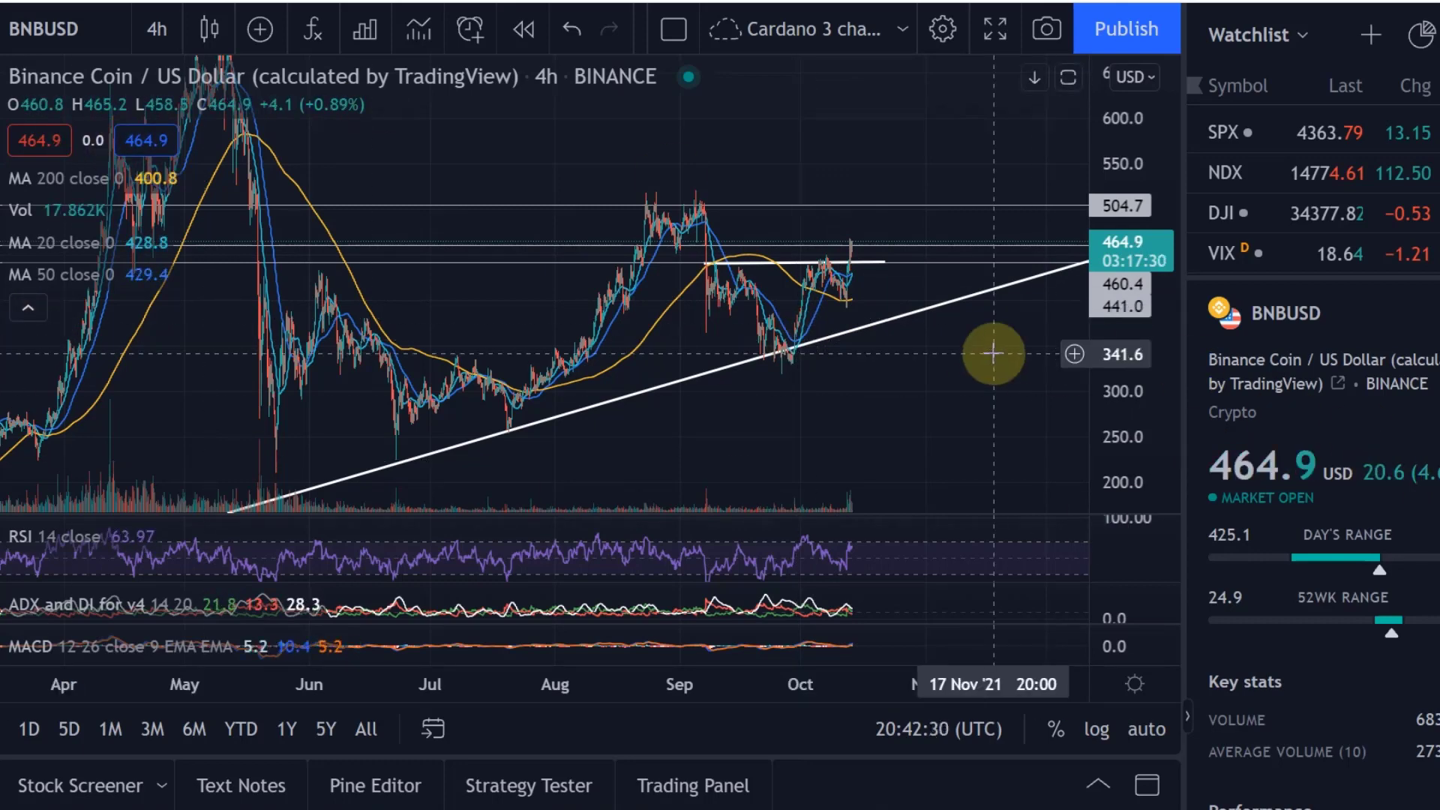
Switch BNBUSD to the 1-day timeframe, widen the price scale and zoom into 2021
click(155, 32)
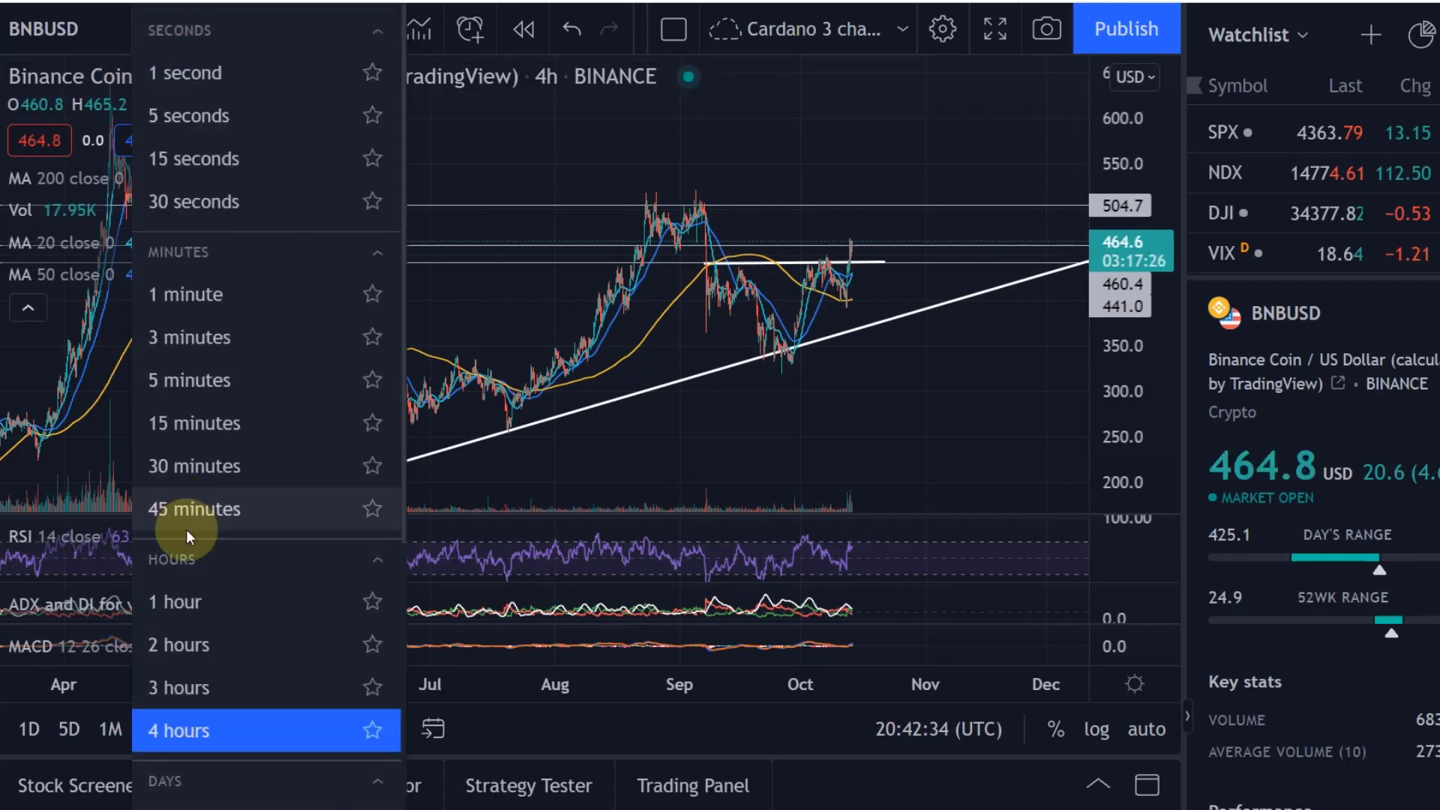
click(214, 804)
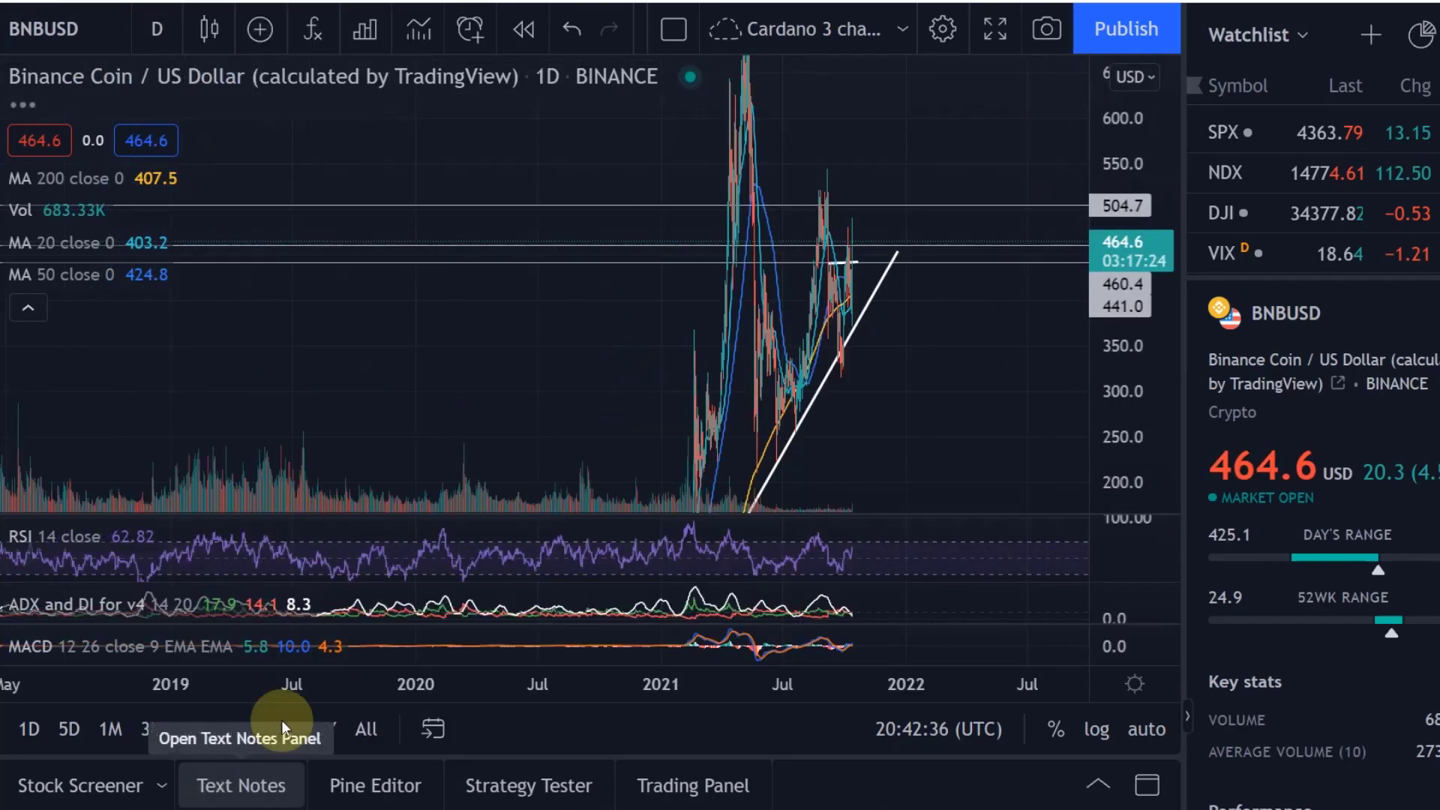
drag(1136, 172, 1135, 514)
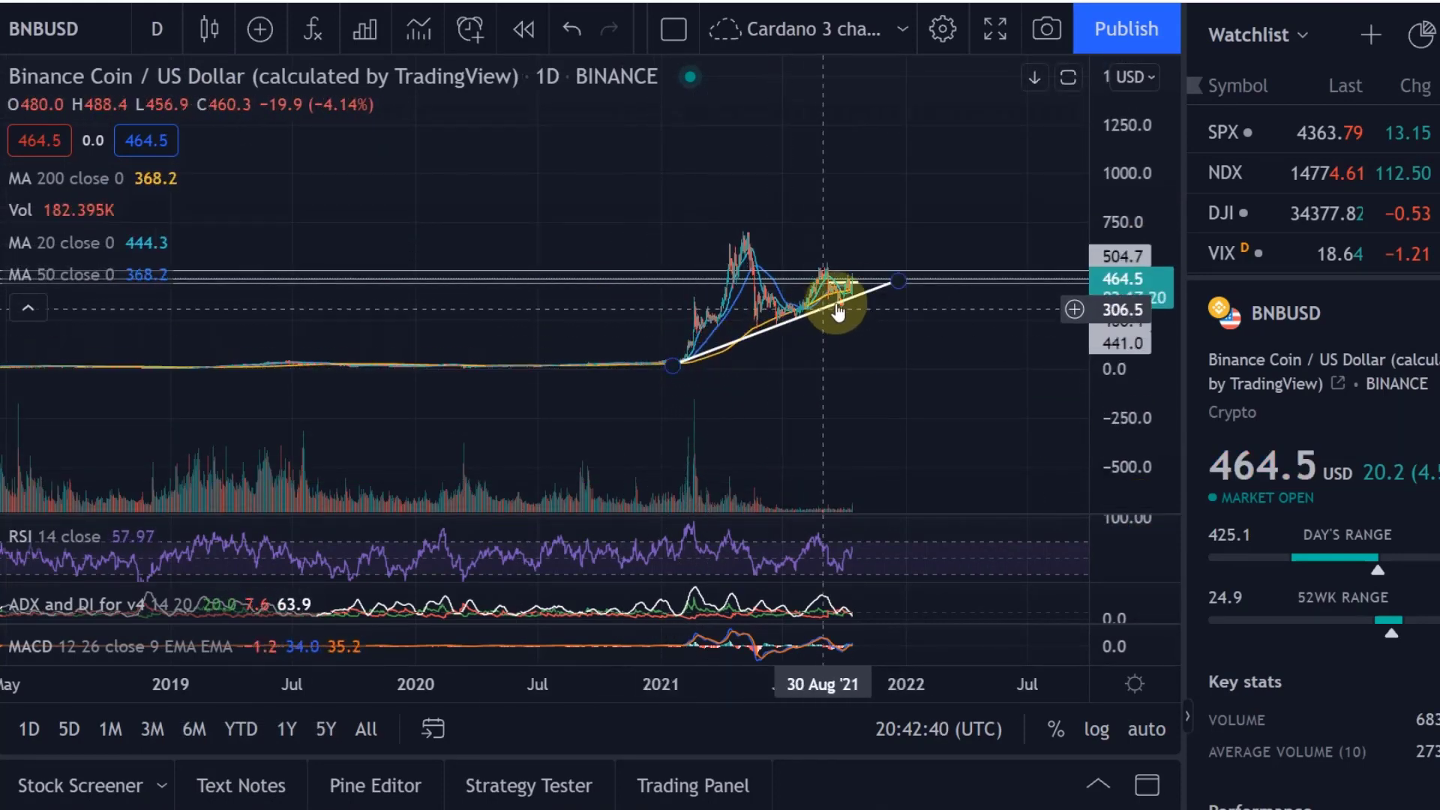
scroll(526, 198, up, 10)
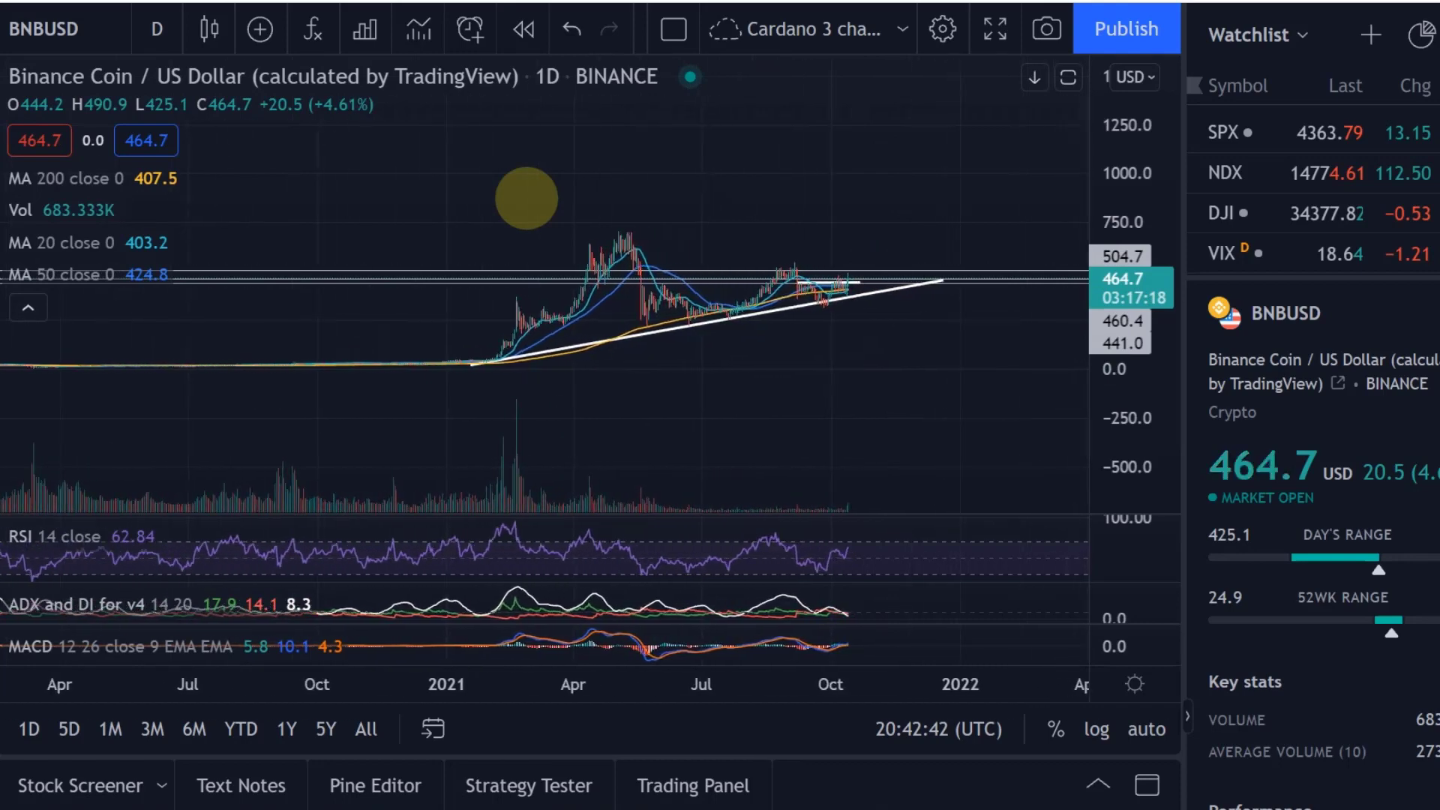
scroll(526, 198, up, 5)
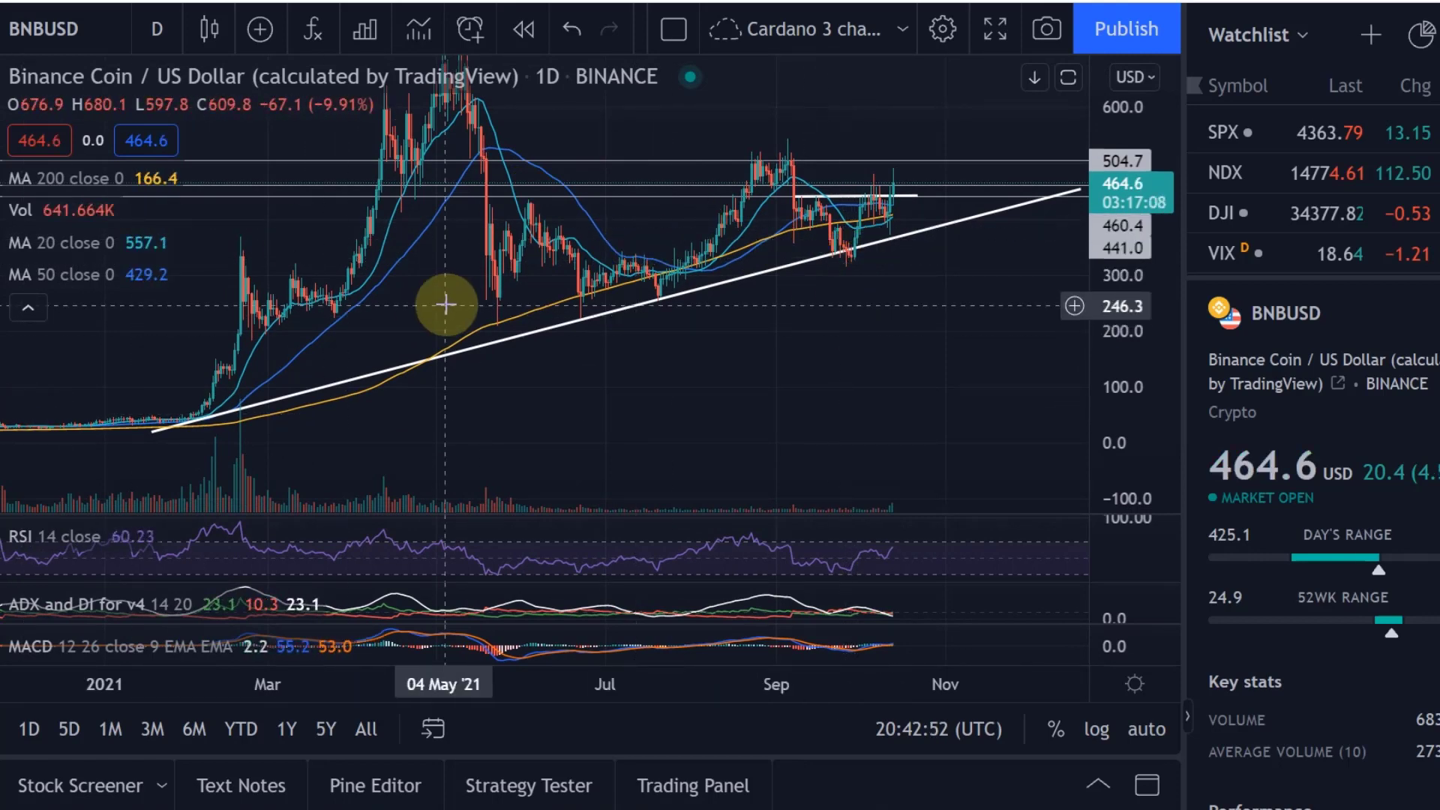
Pan to recent months, select the short resistance line near 441, and zoom into July–November
drag(986, 250, 987, 248)
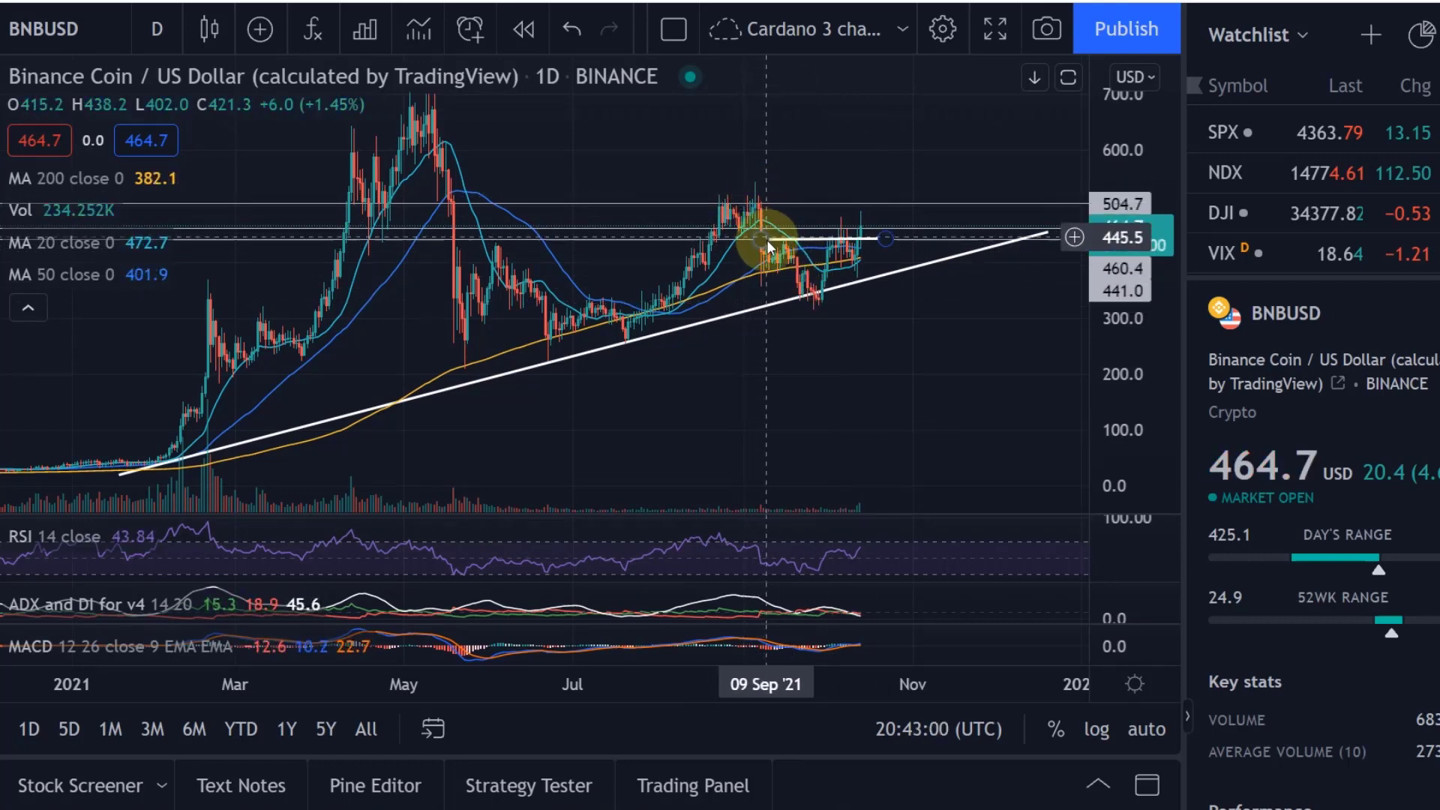
click(838, 240)
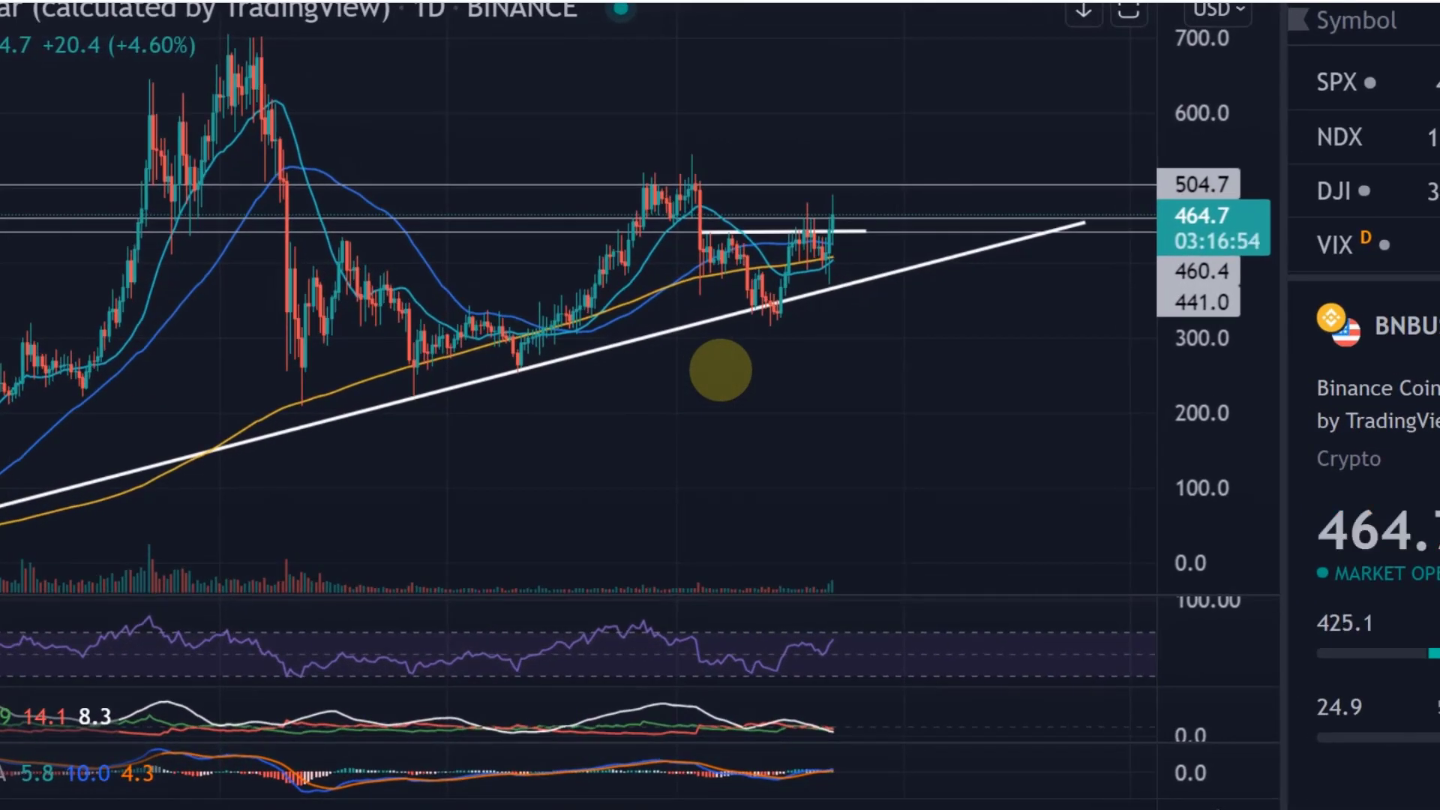
scroll(719, 369, down, 5)
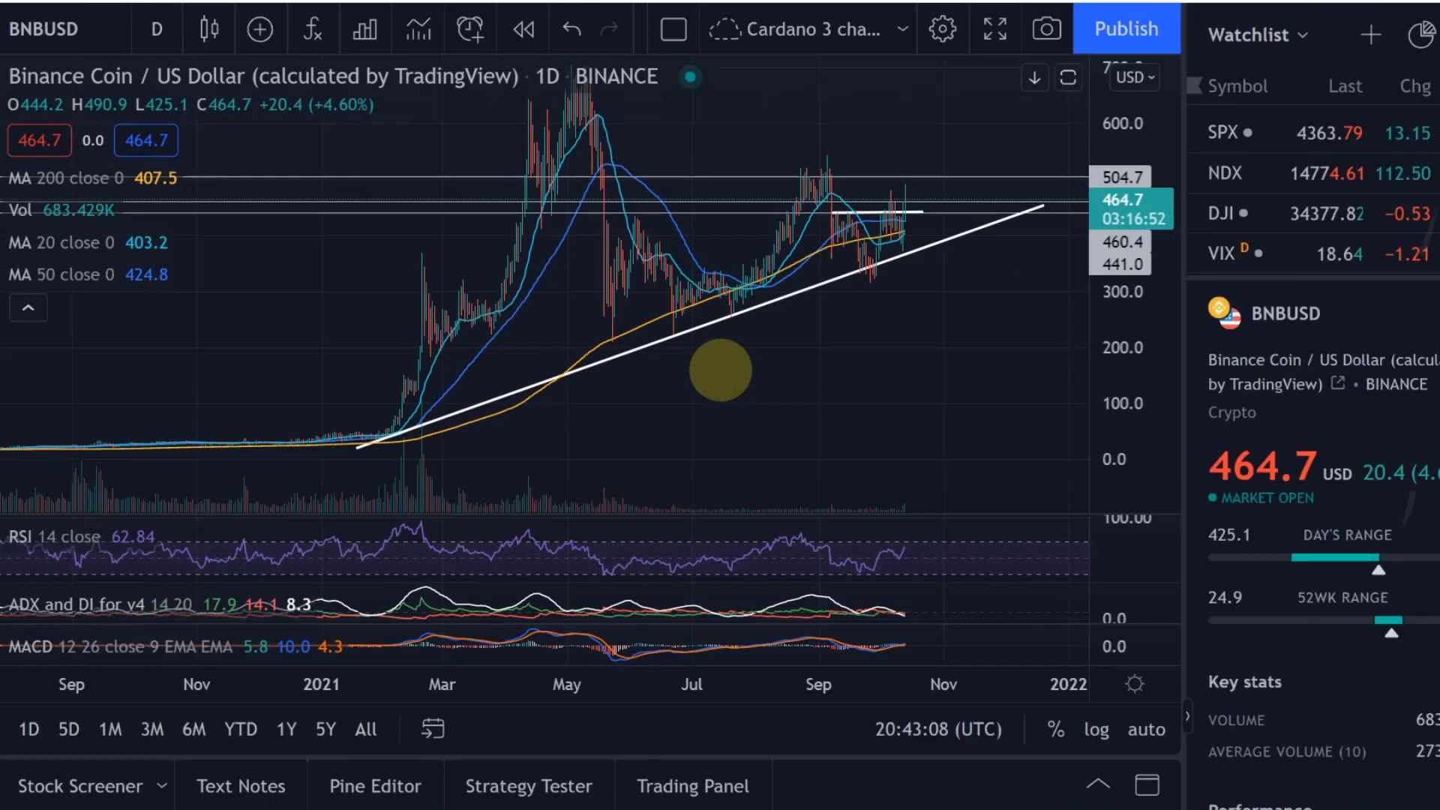
scroll(720, 370, up, 5)
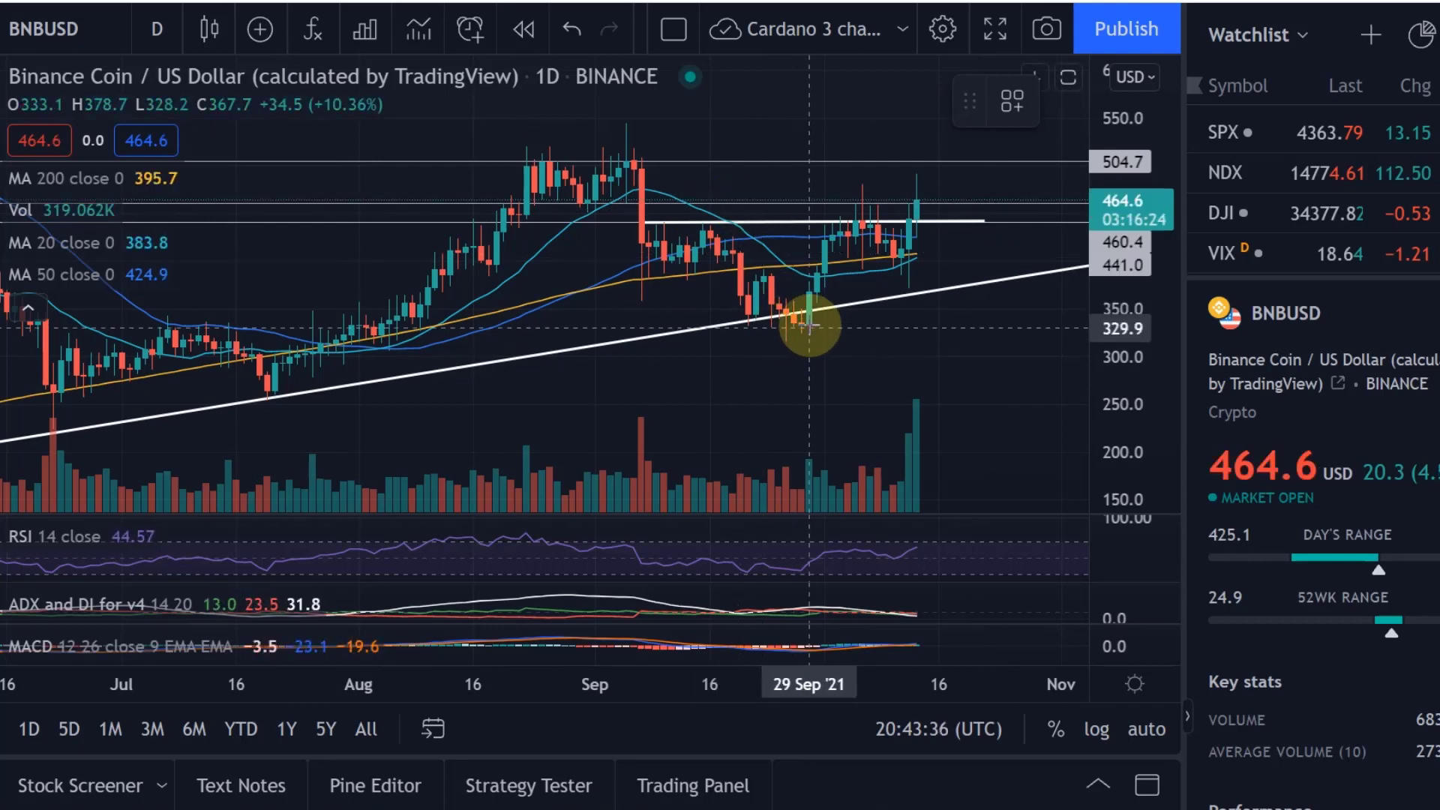
Draw a vertical line spanning the late-September rally and move it to start at 12 Oct
drag(807, 323, 809, 223)
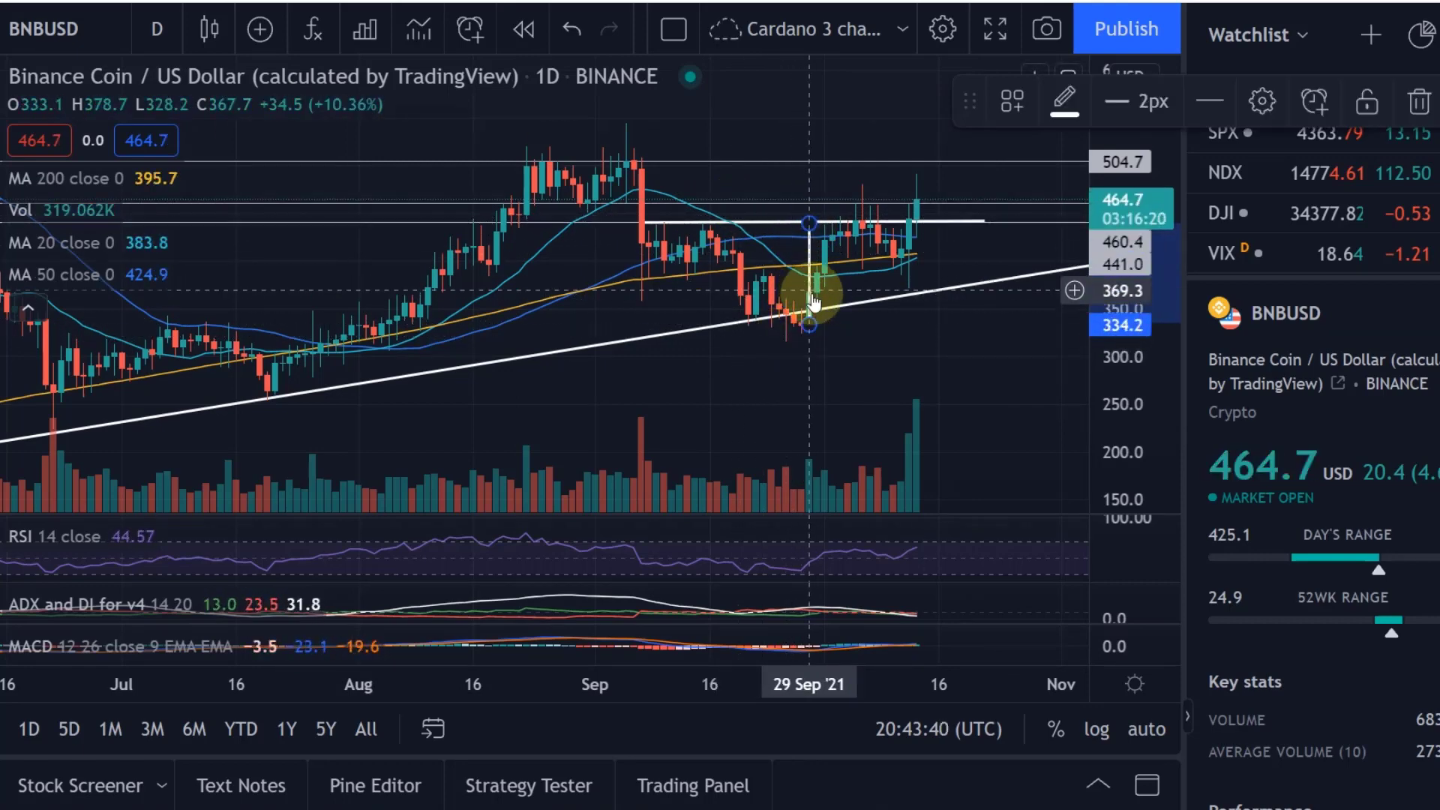
drag(809, 293, 910, 178)
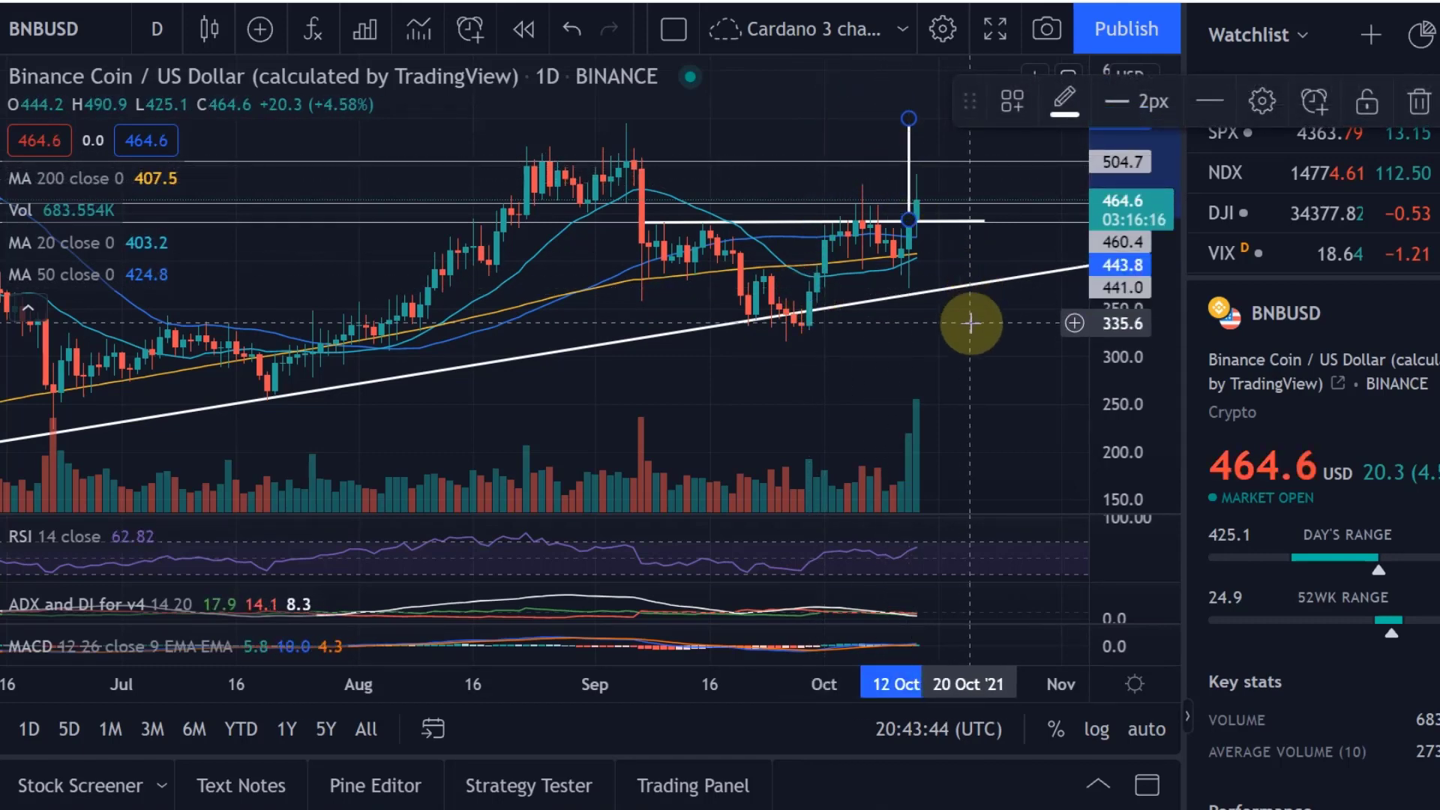
drag(964, 392, 955, 458)
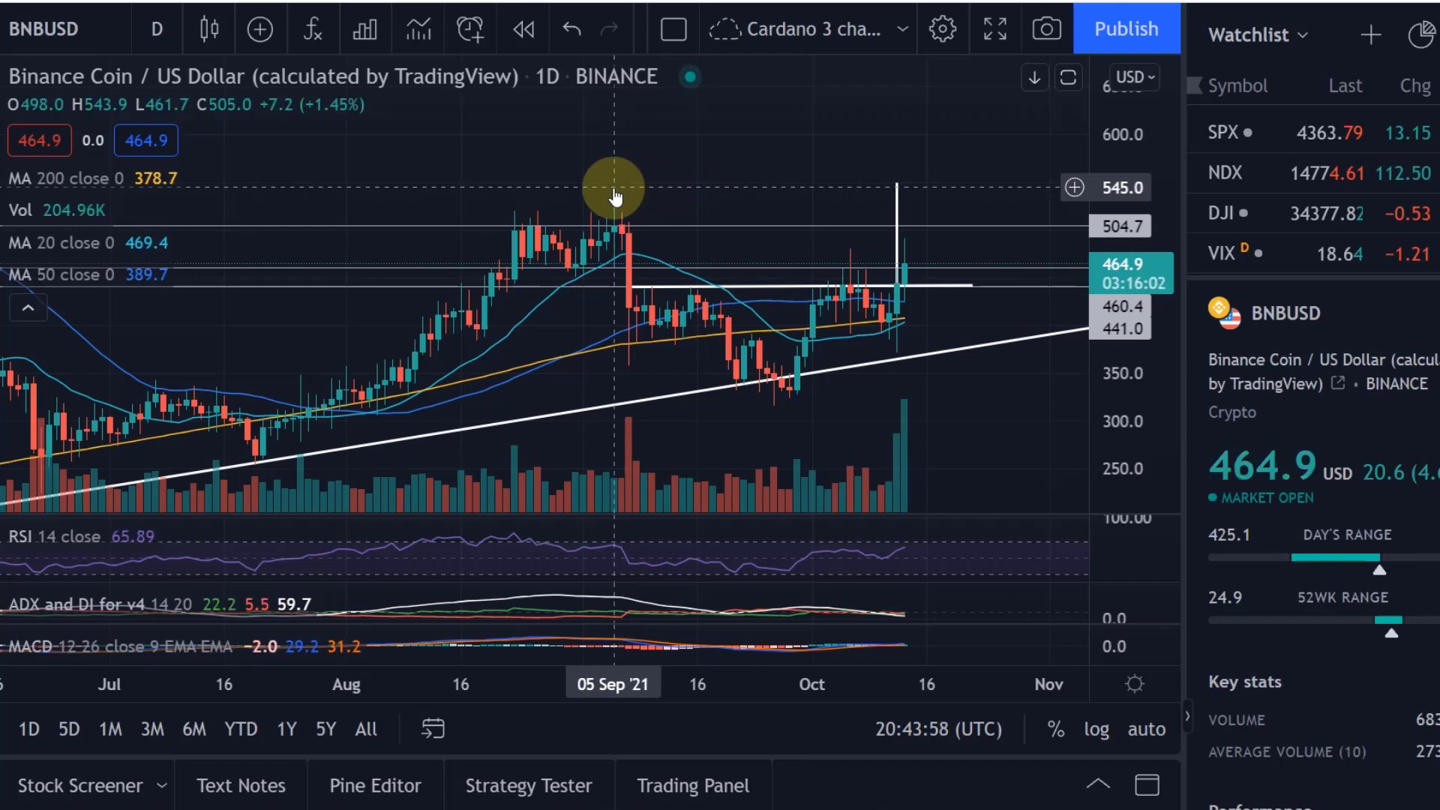
Zoom out to see the full daily trendline, select it, then zoom back into July–November
scroll(531, 111, down, 5)
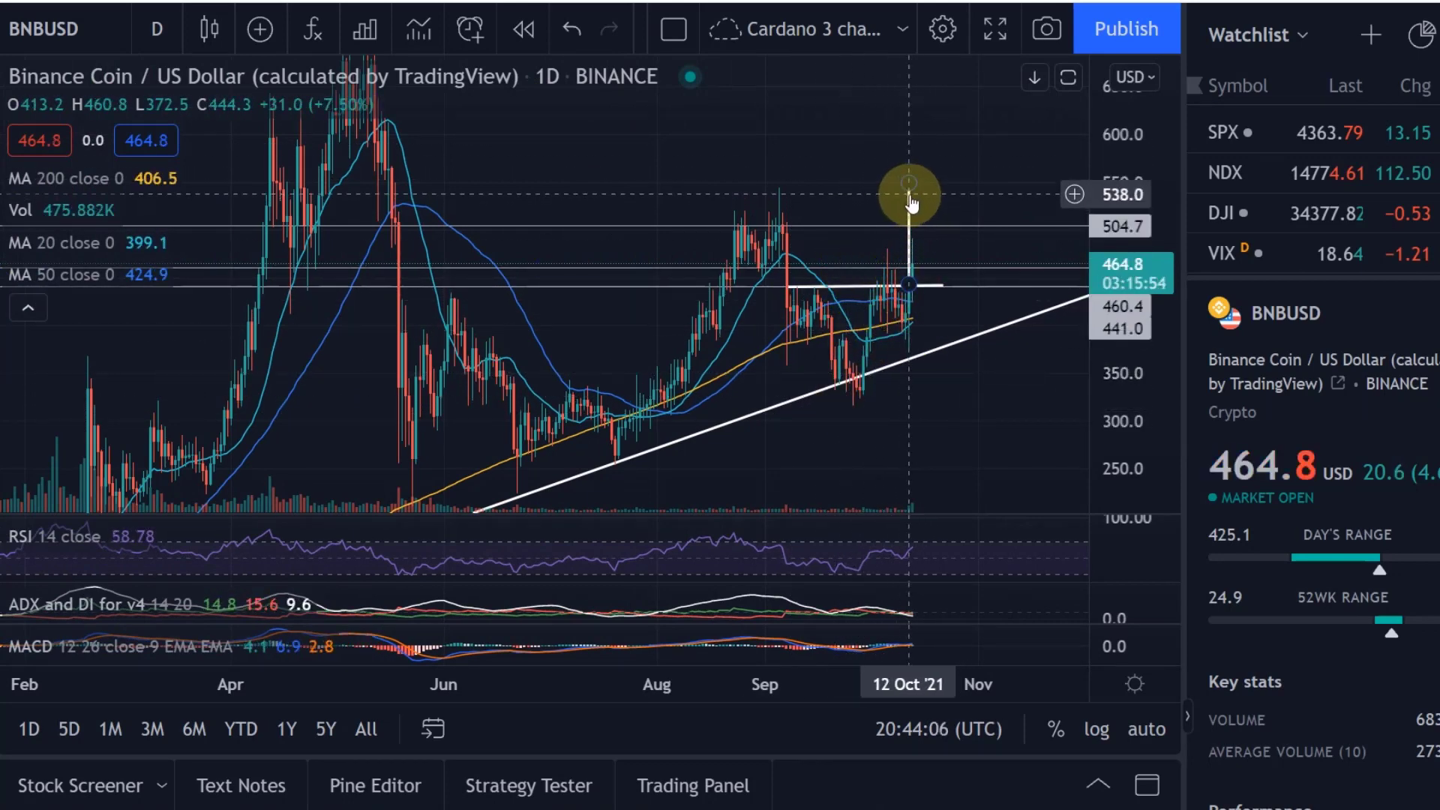
scroll(795, 298, down, 1)
scroll(795, 299, down, 4)
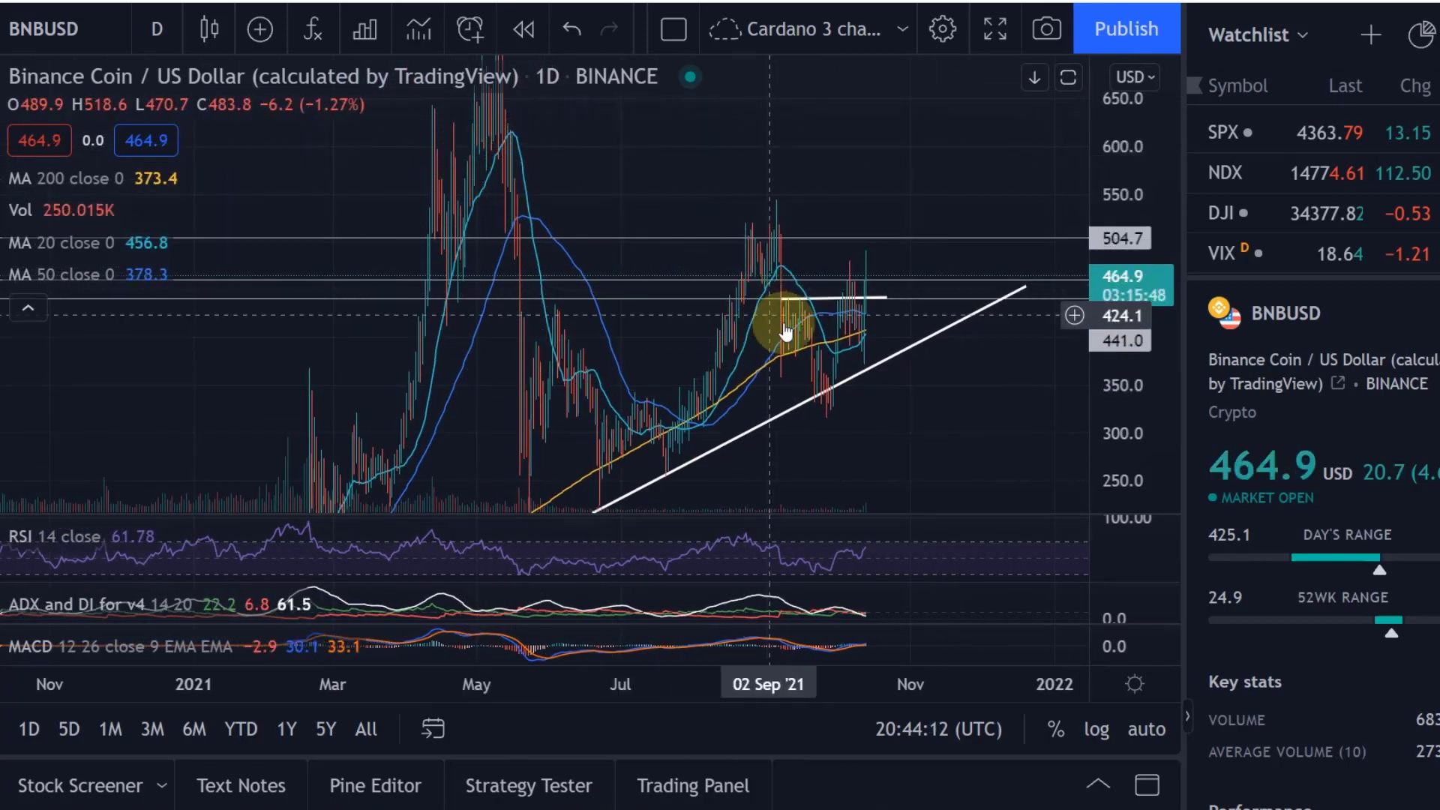
scroll(587, 184, down, 2)
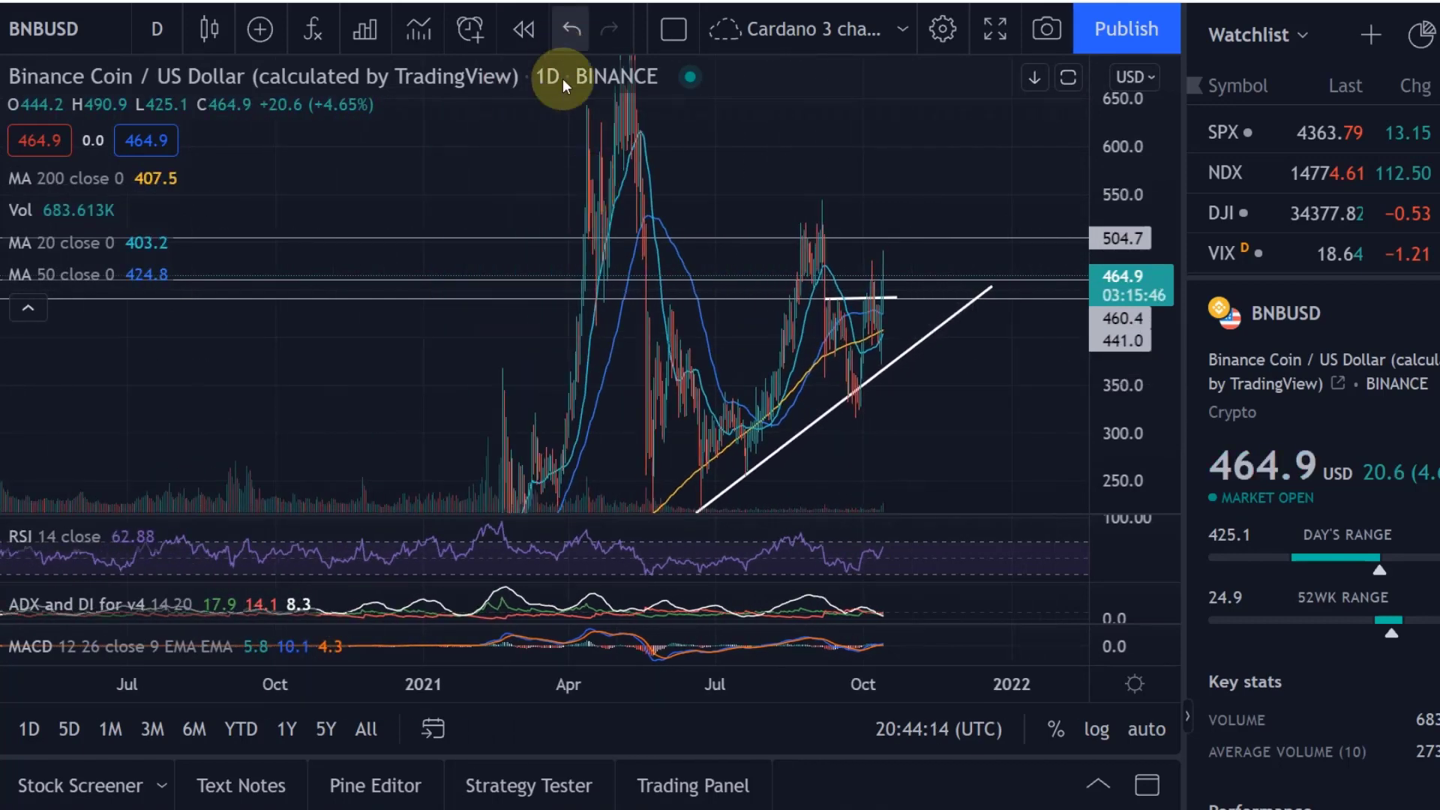
scroll(514, 89, down, 3)
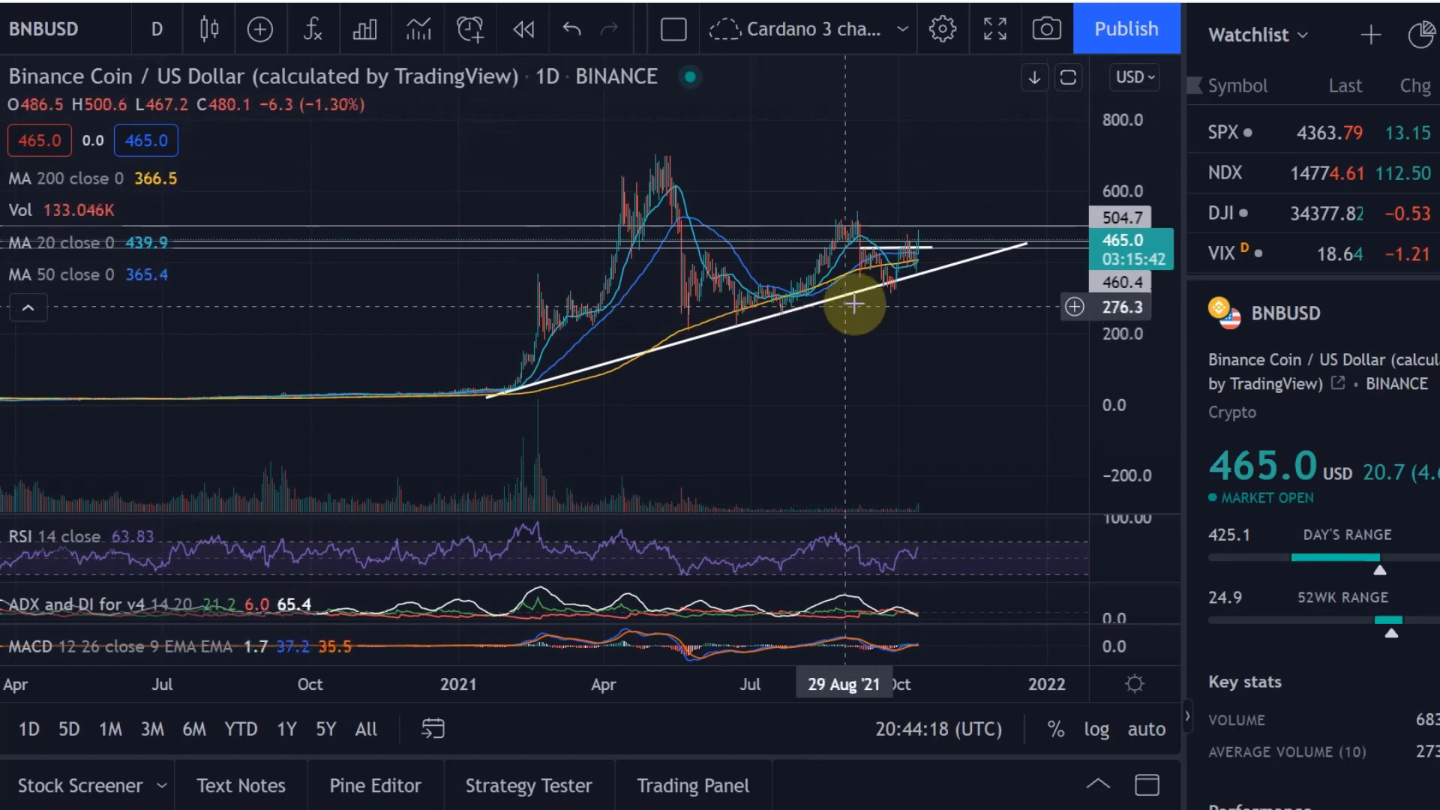
click(535, 387)
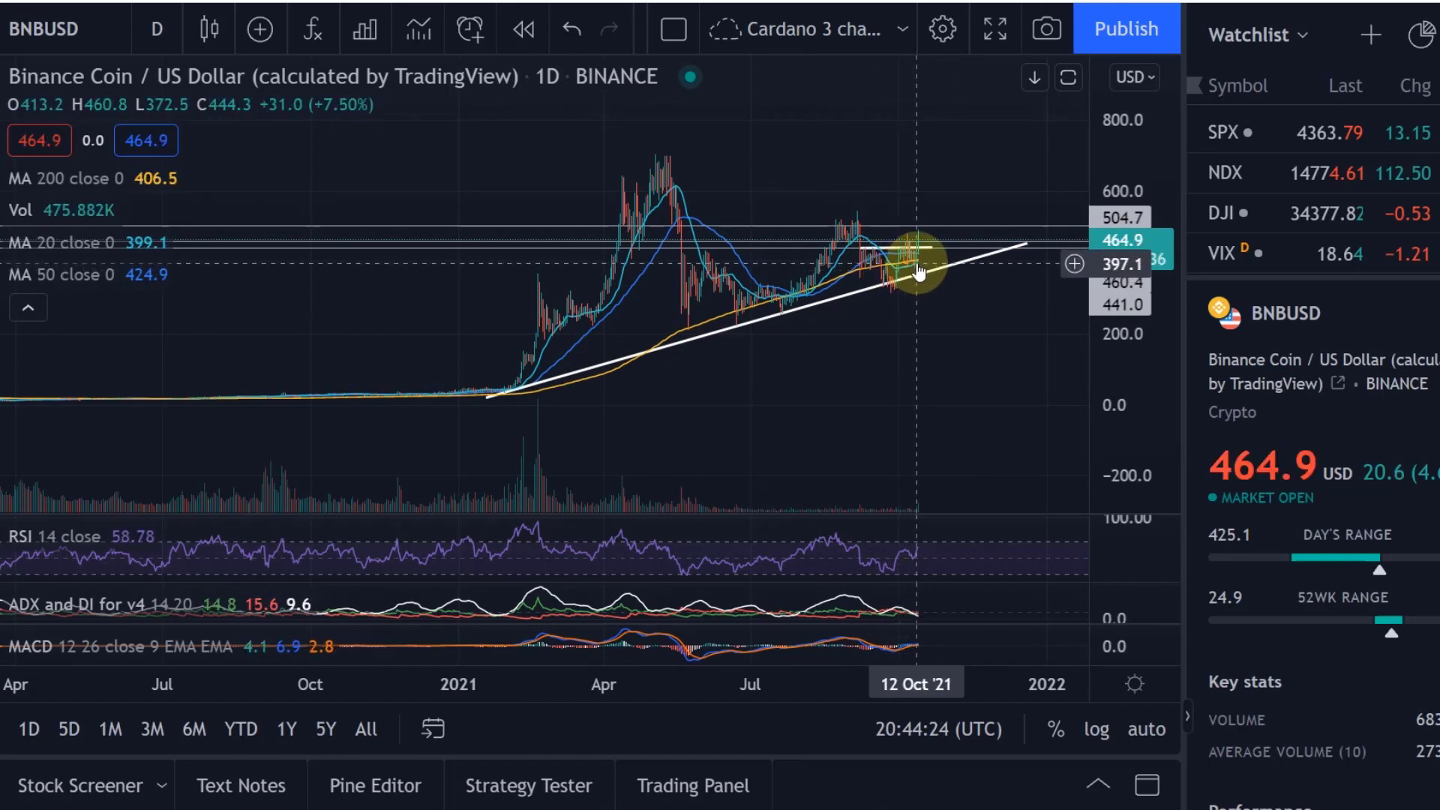
scroll(868, 248, up, 8)
scroll(867, 248, up, 3)
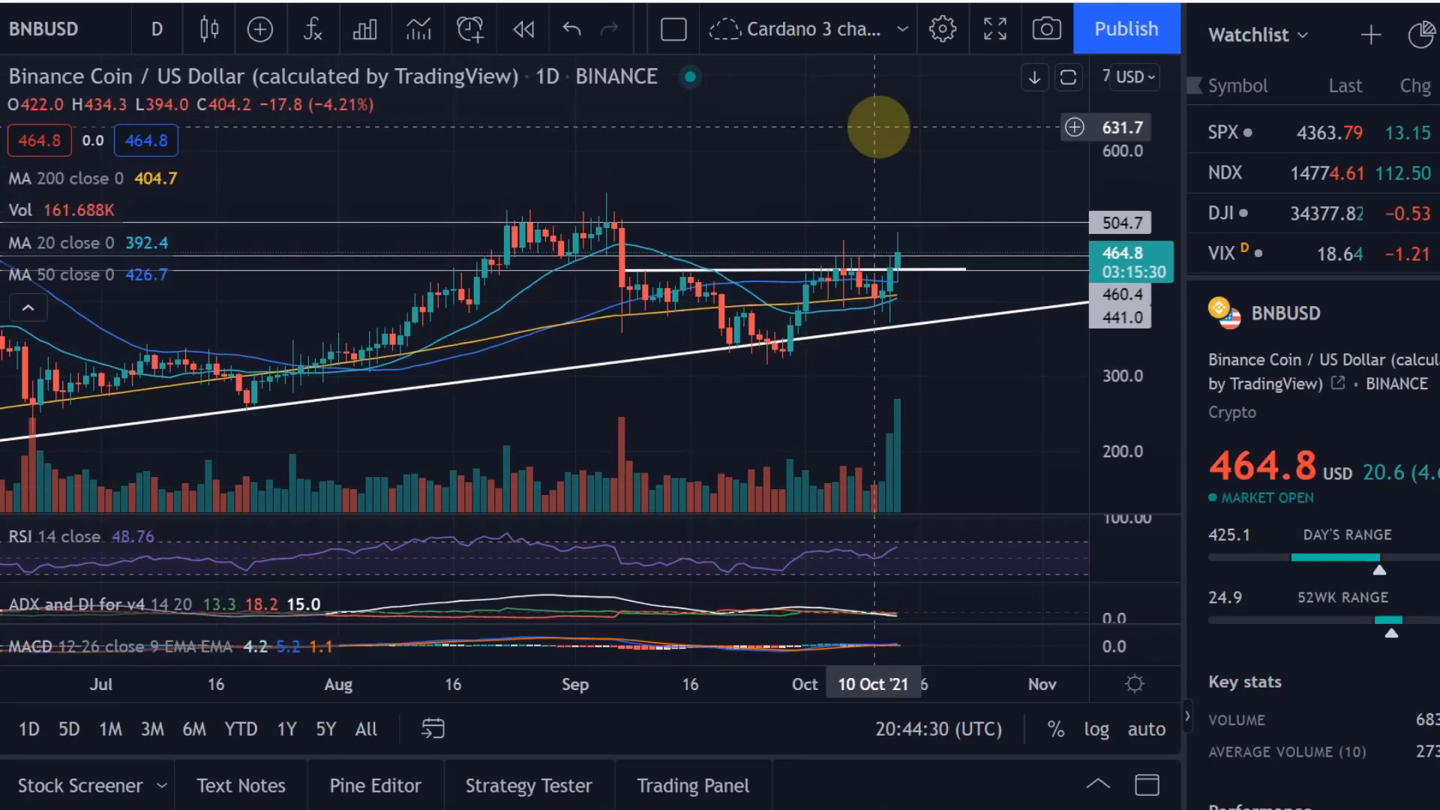
key(space)
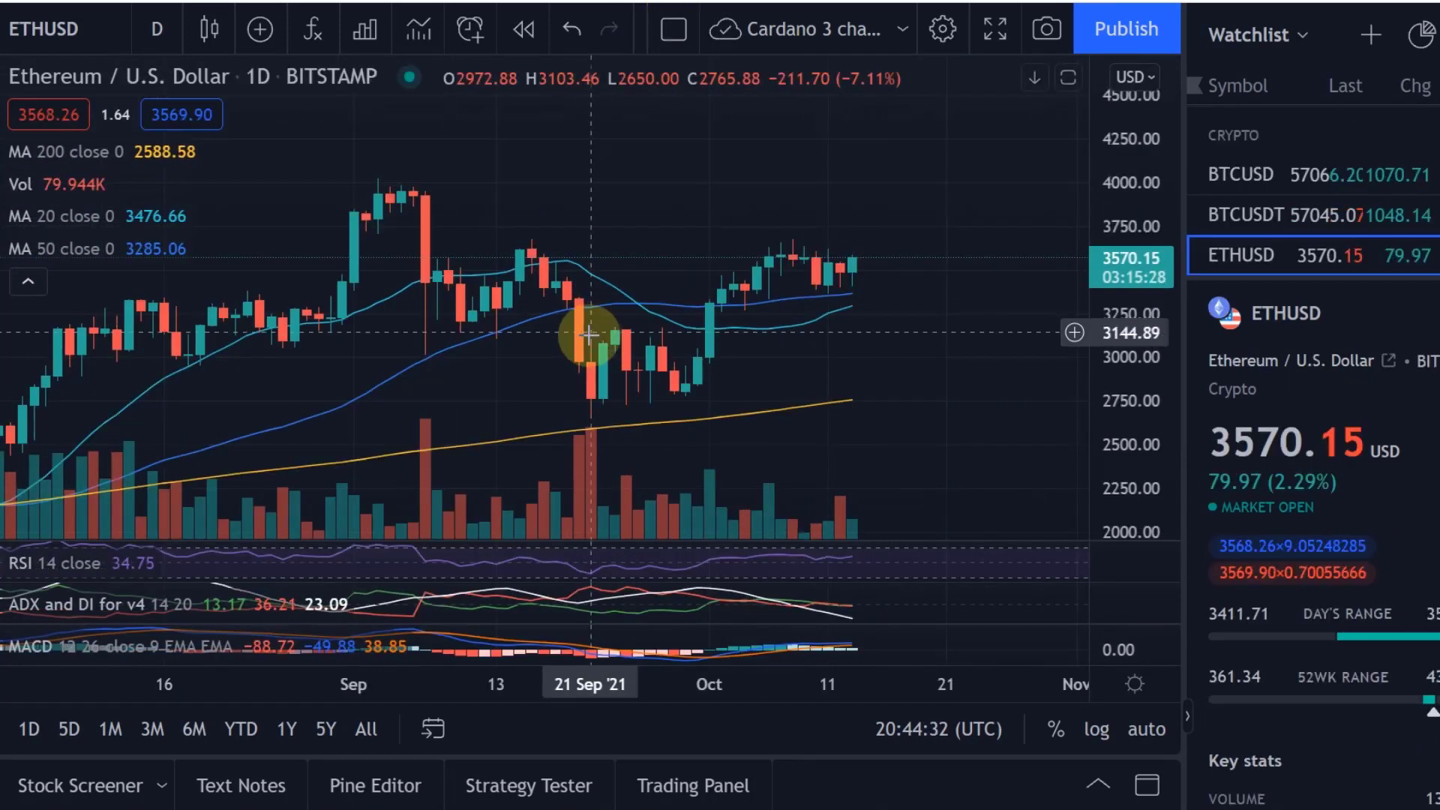
scroll(589, 345, down, 3)
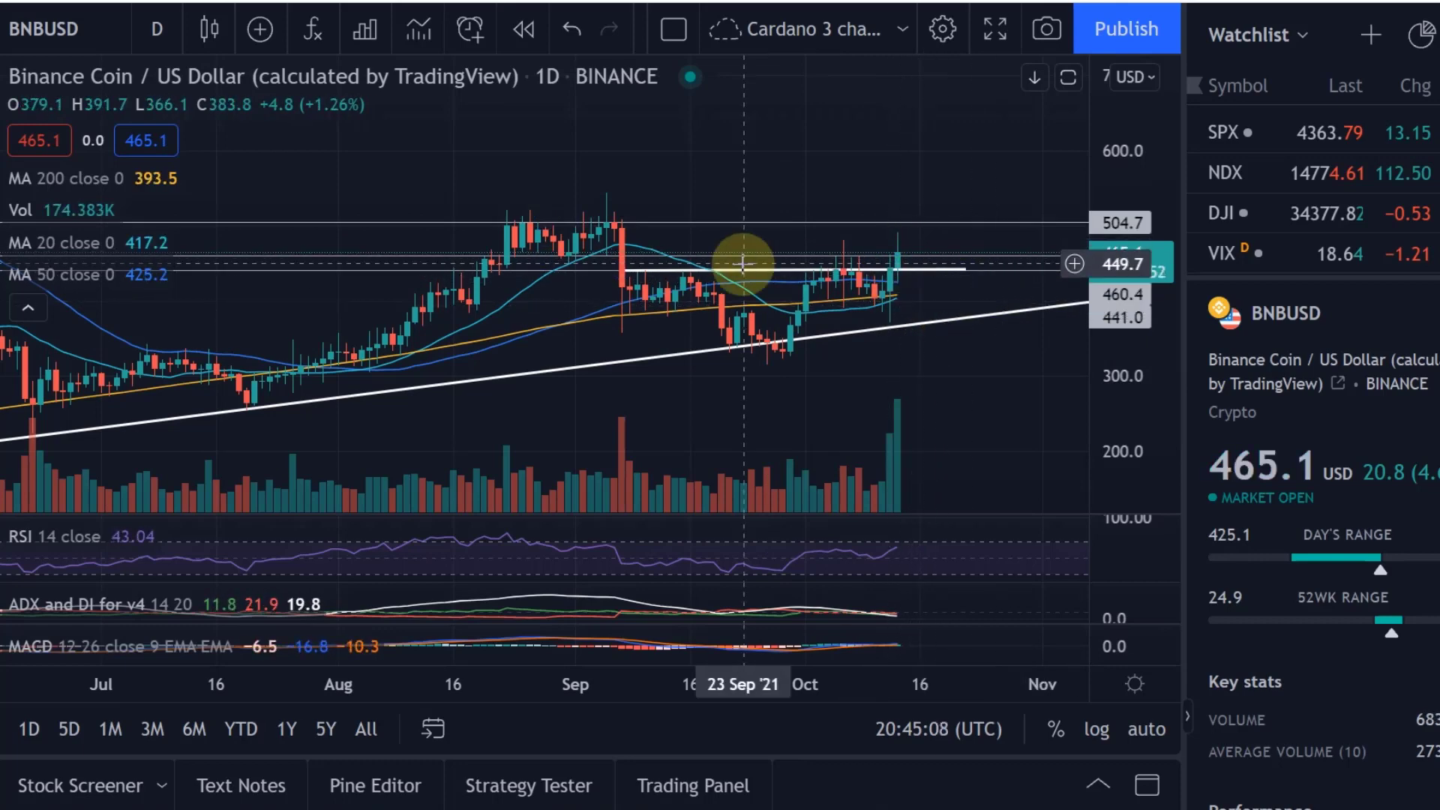
Select the trendline, then resize the panes so ADX/DI is tall and RSI a thin strip
scroll(743, 264, down, 6)
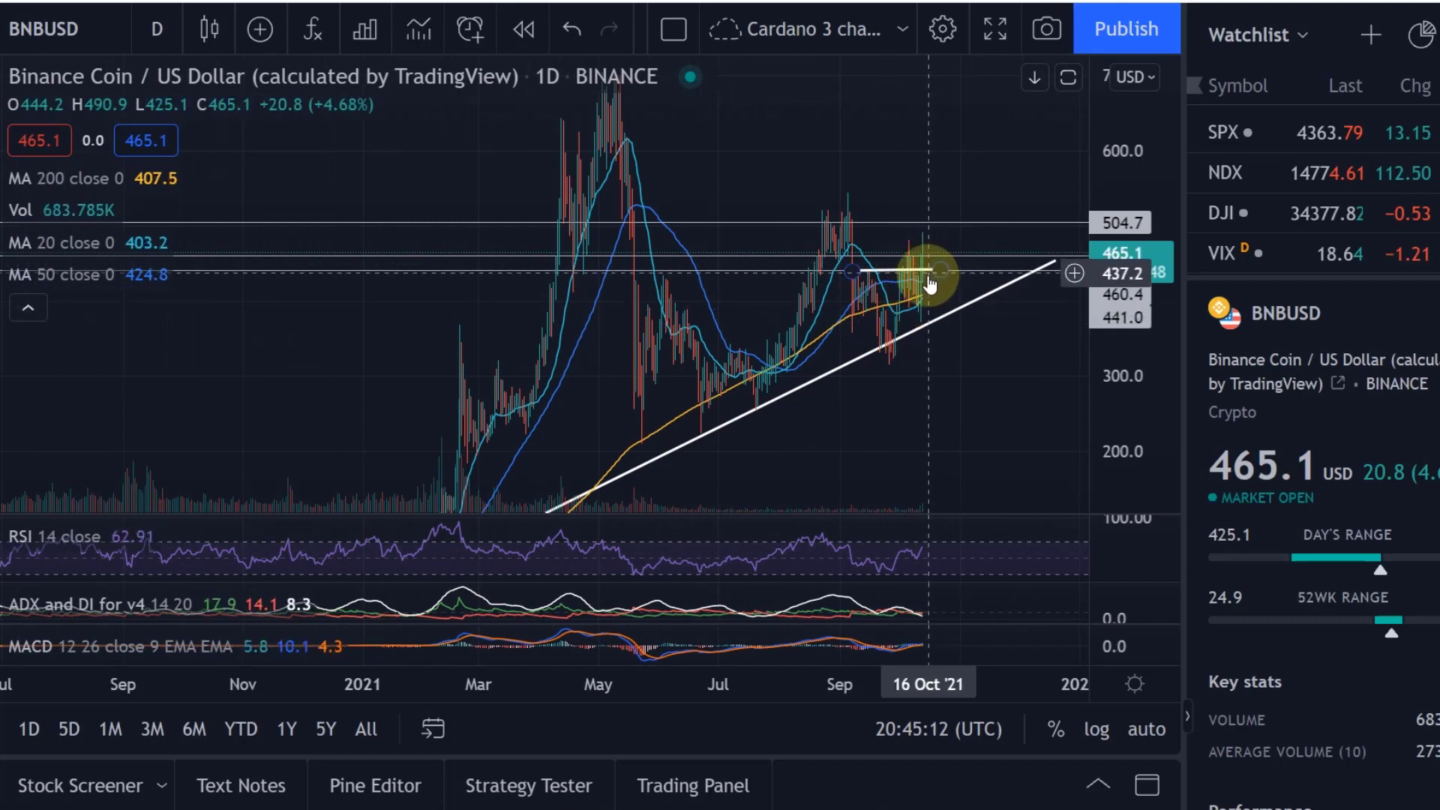
click(955, 319)
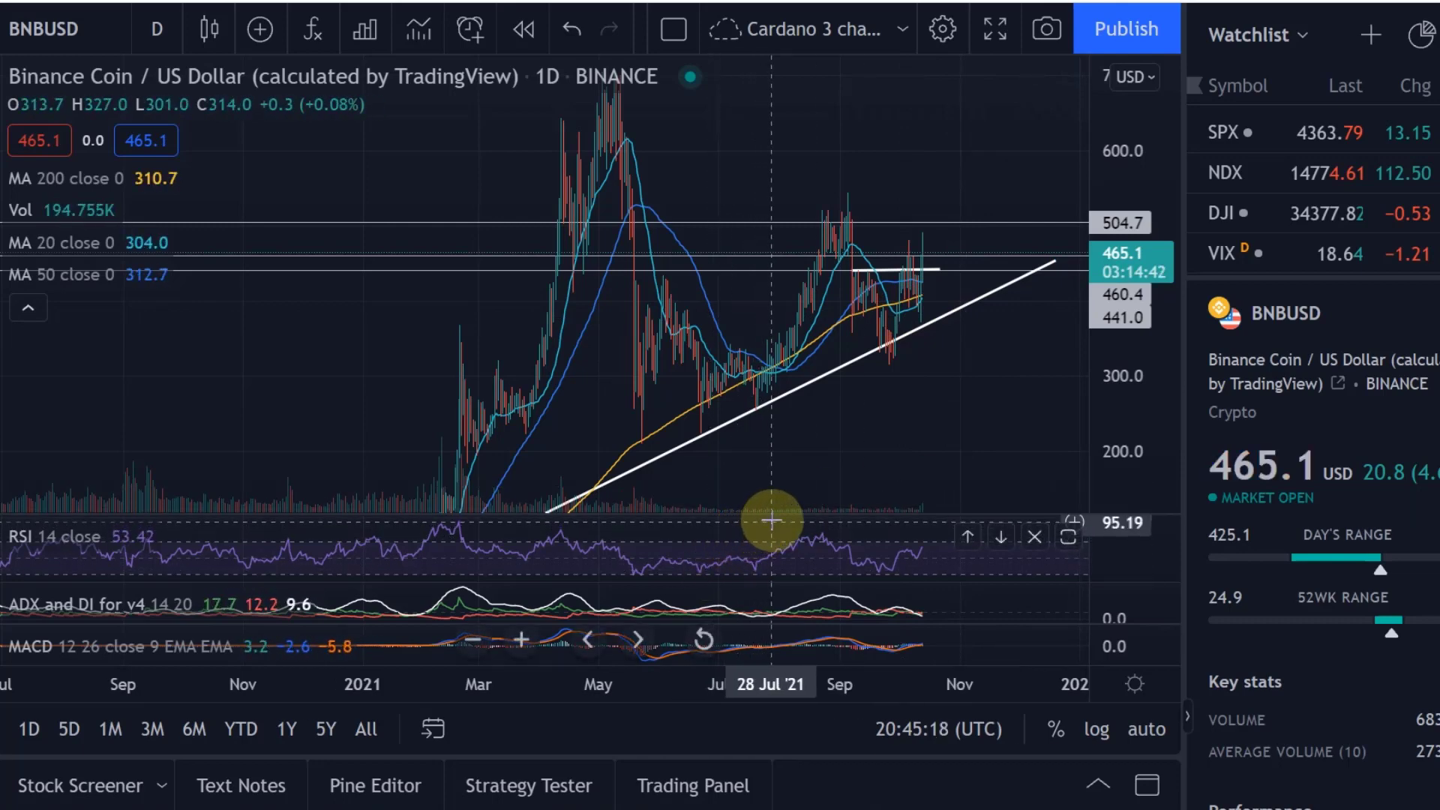
drag(818, 406, 821, 400)
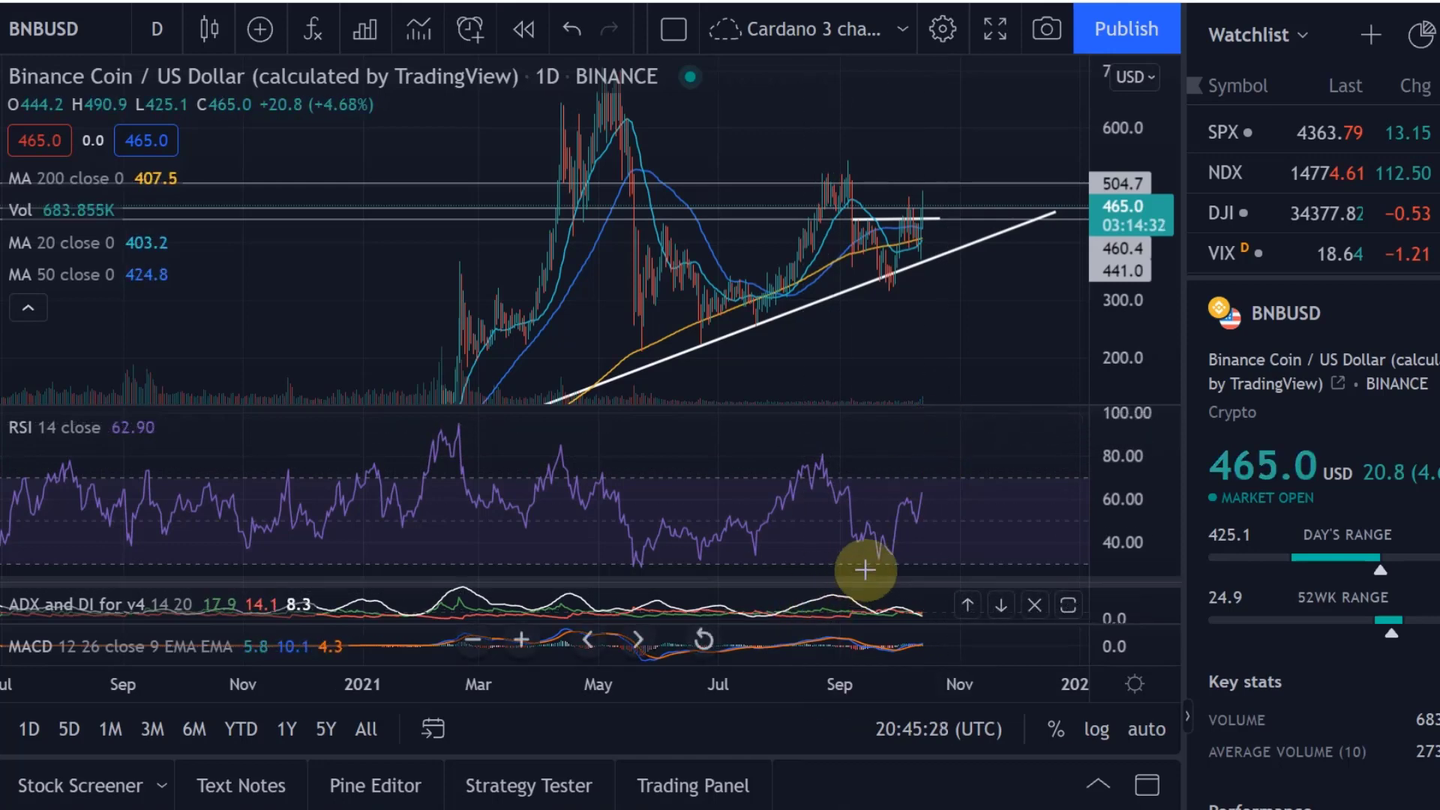
drag(877, 576, 932, 421)
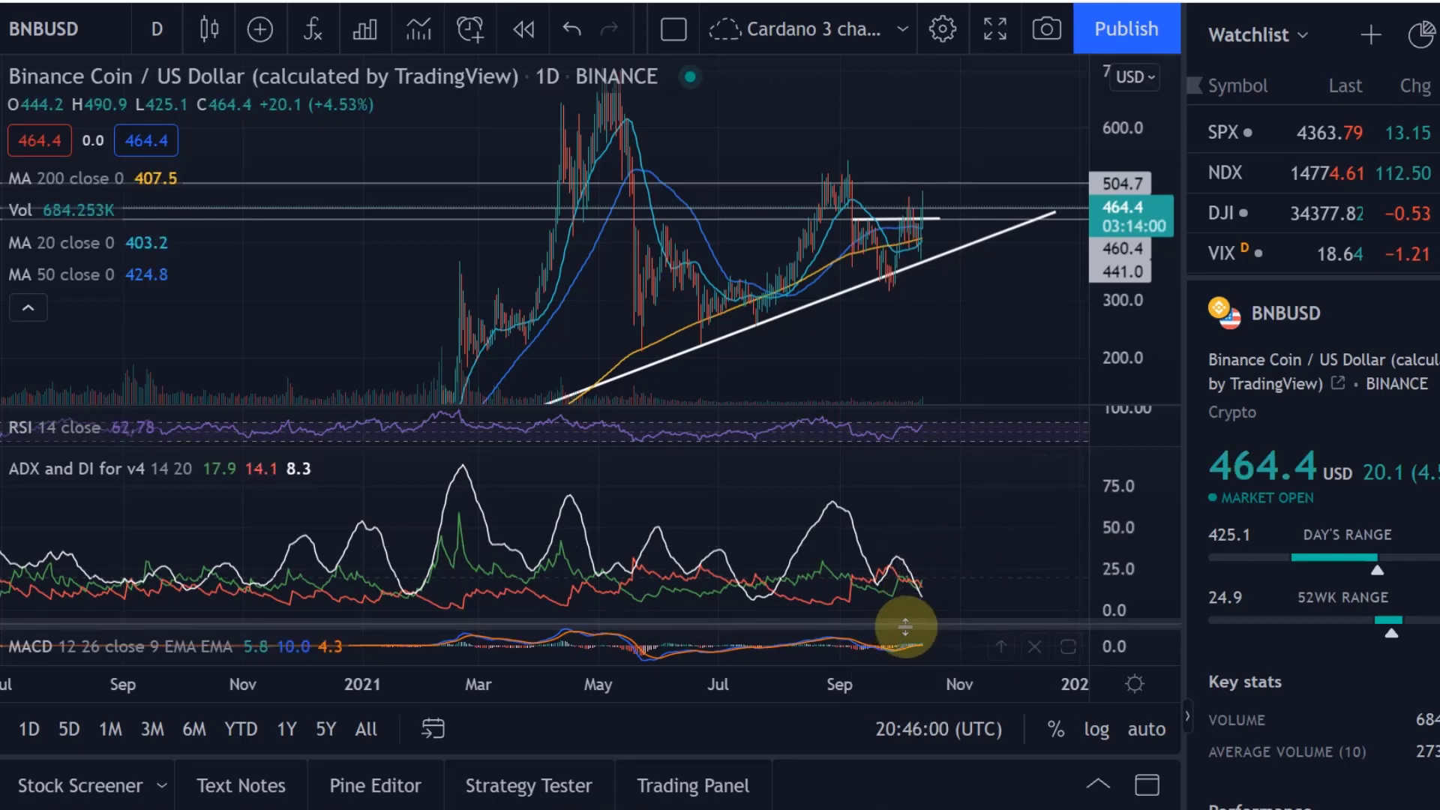
Resize the MACD, ADX and RSI panes, ending with a tall price pane above thin indicator strips
drag(905, 626, 958, 437)
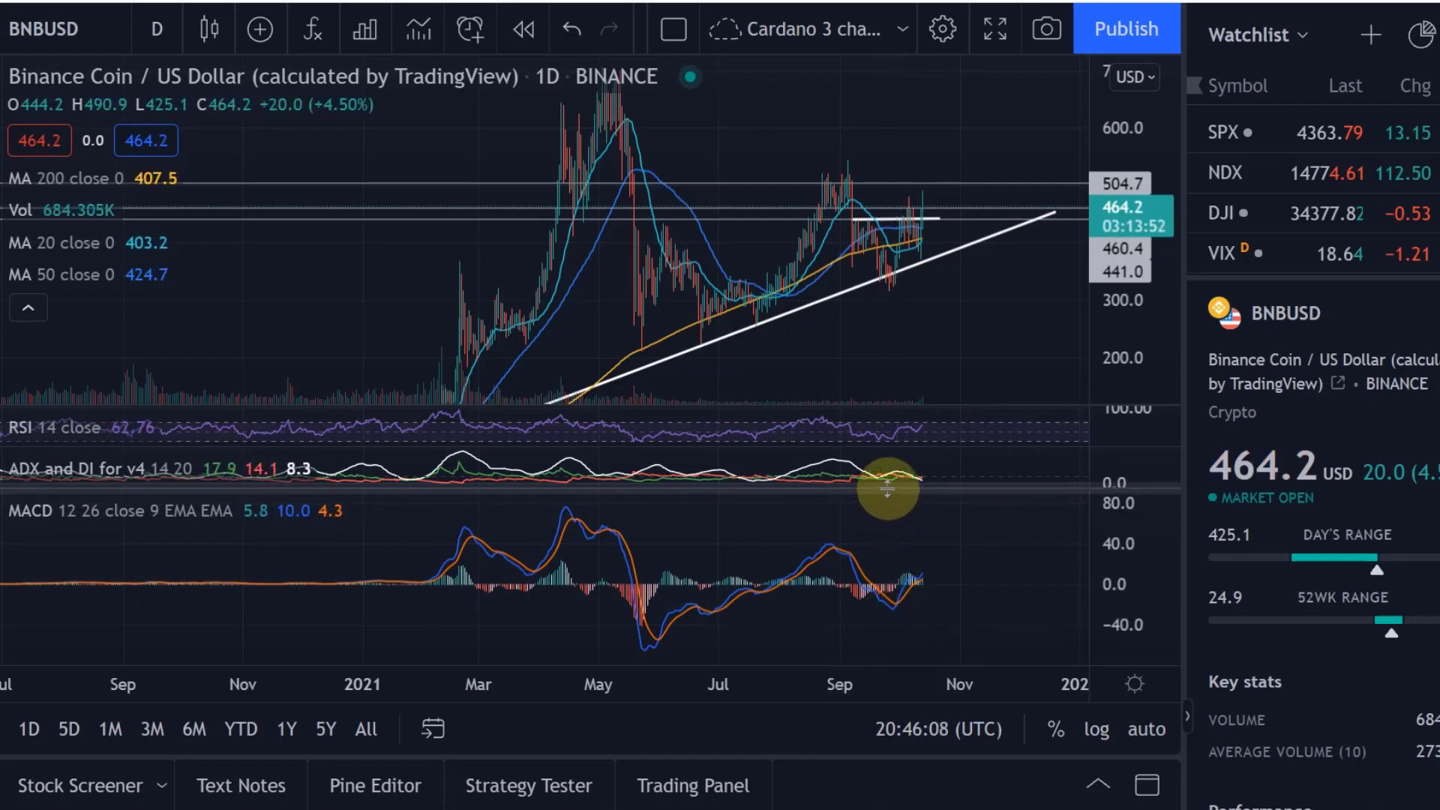
drag(887, 484, 901, 623)
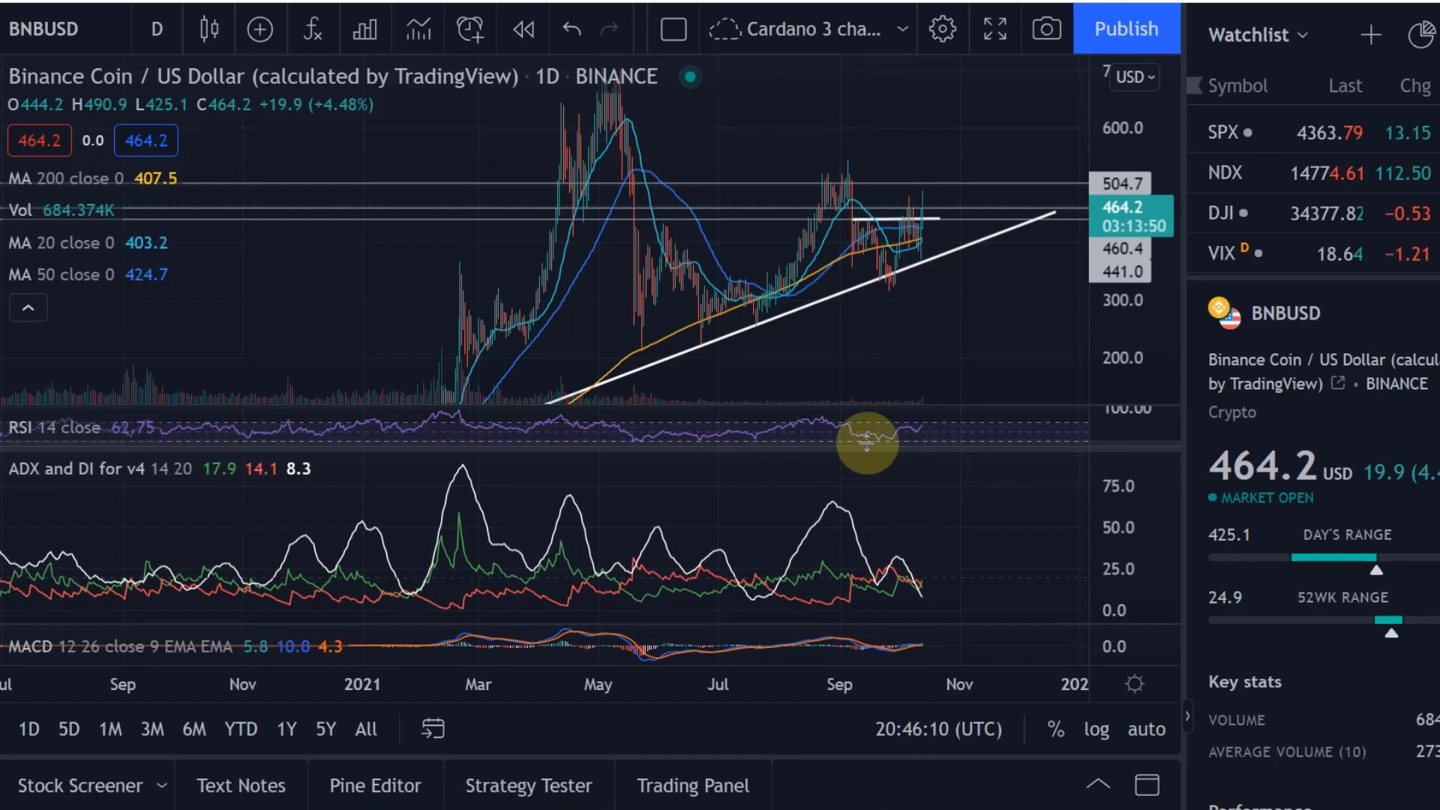
drag(868, 442, 949, 669)
drag(883, 405, 936, 605)
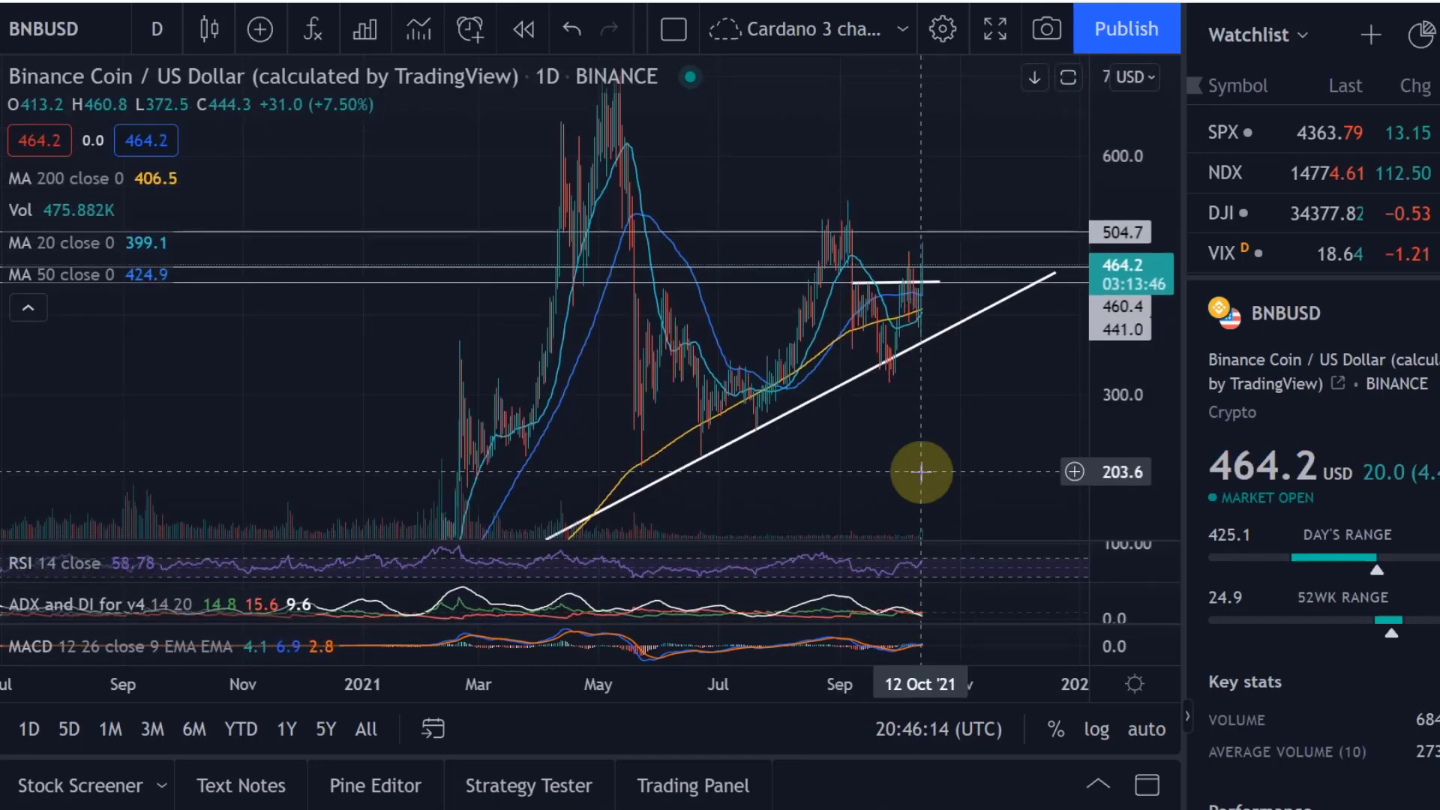
scroll(921, 472, up, 5)
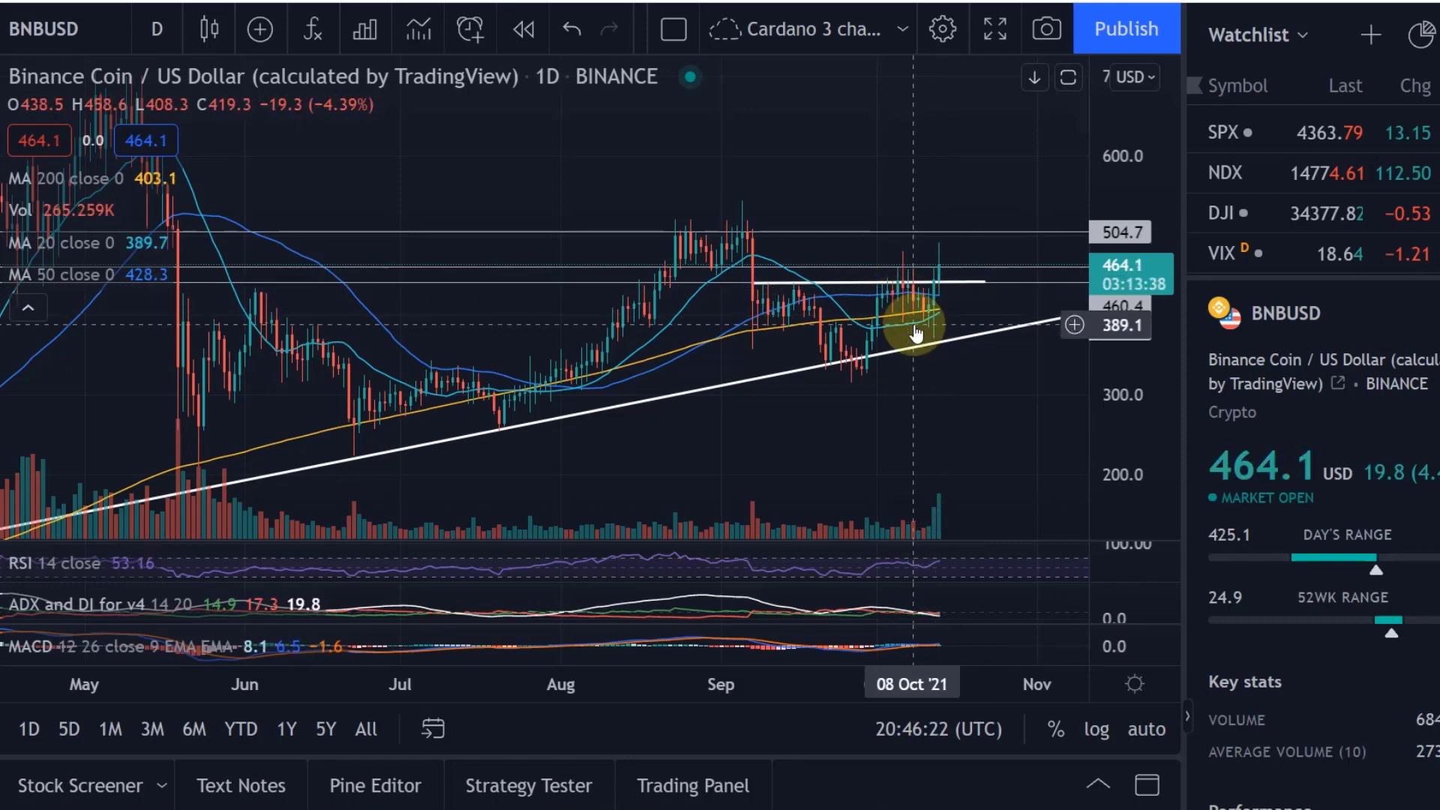
scroll(916, 334, right, 3)
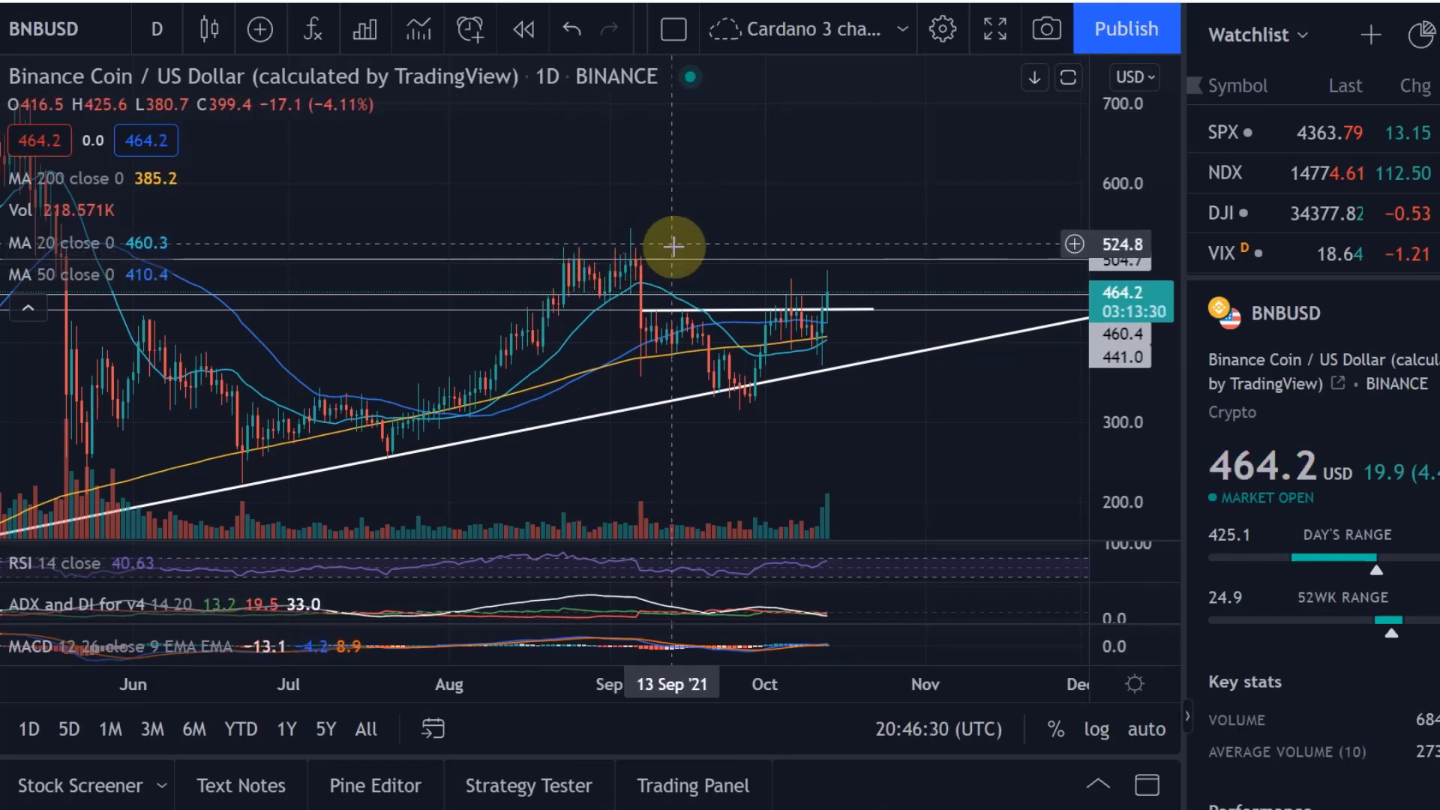
scroll(615, 285, down, 6)
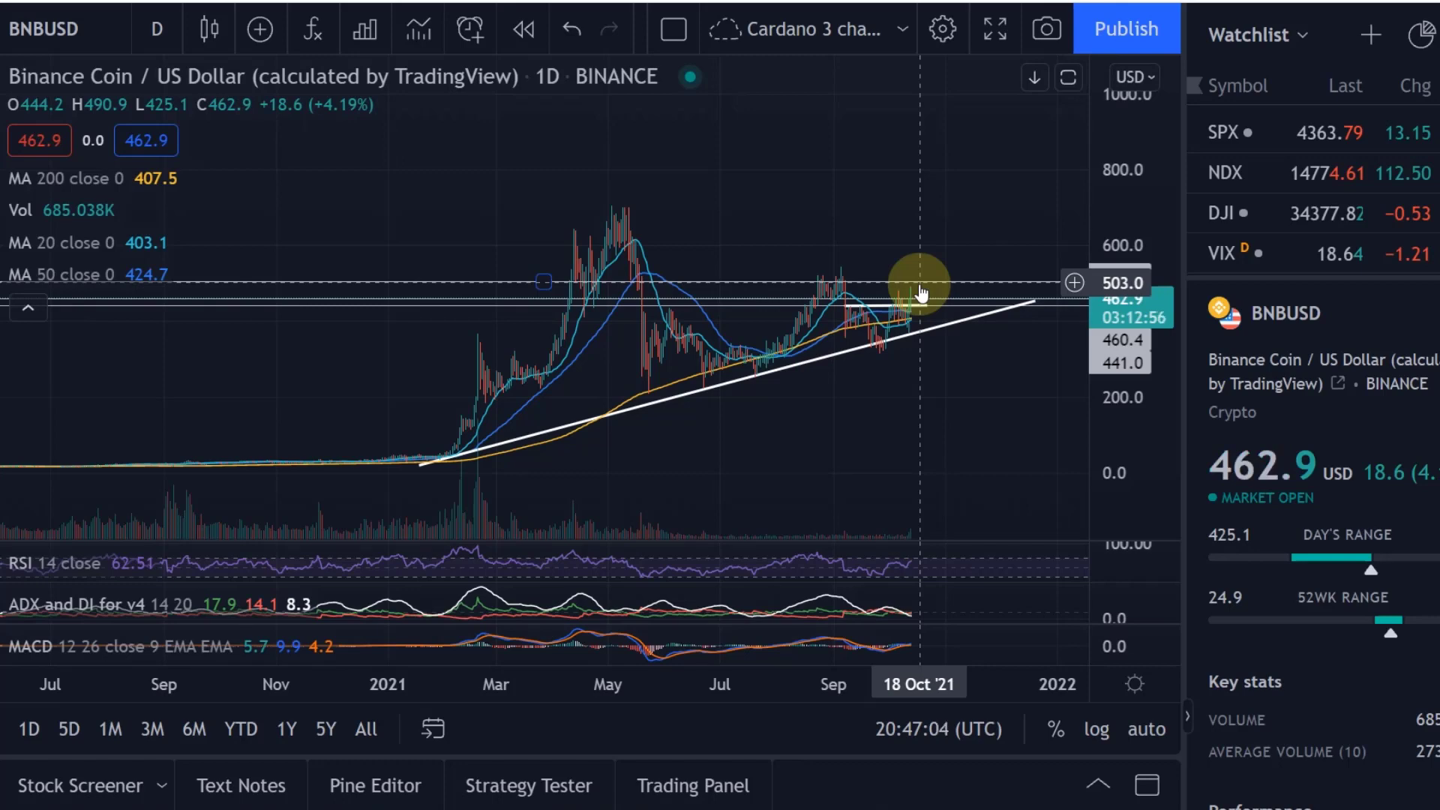
scroll(921, 293, up, 5)
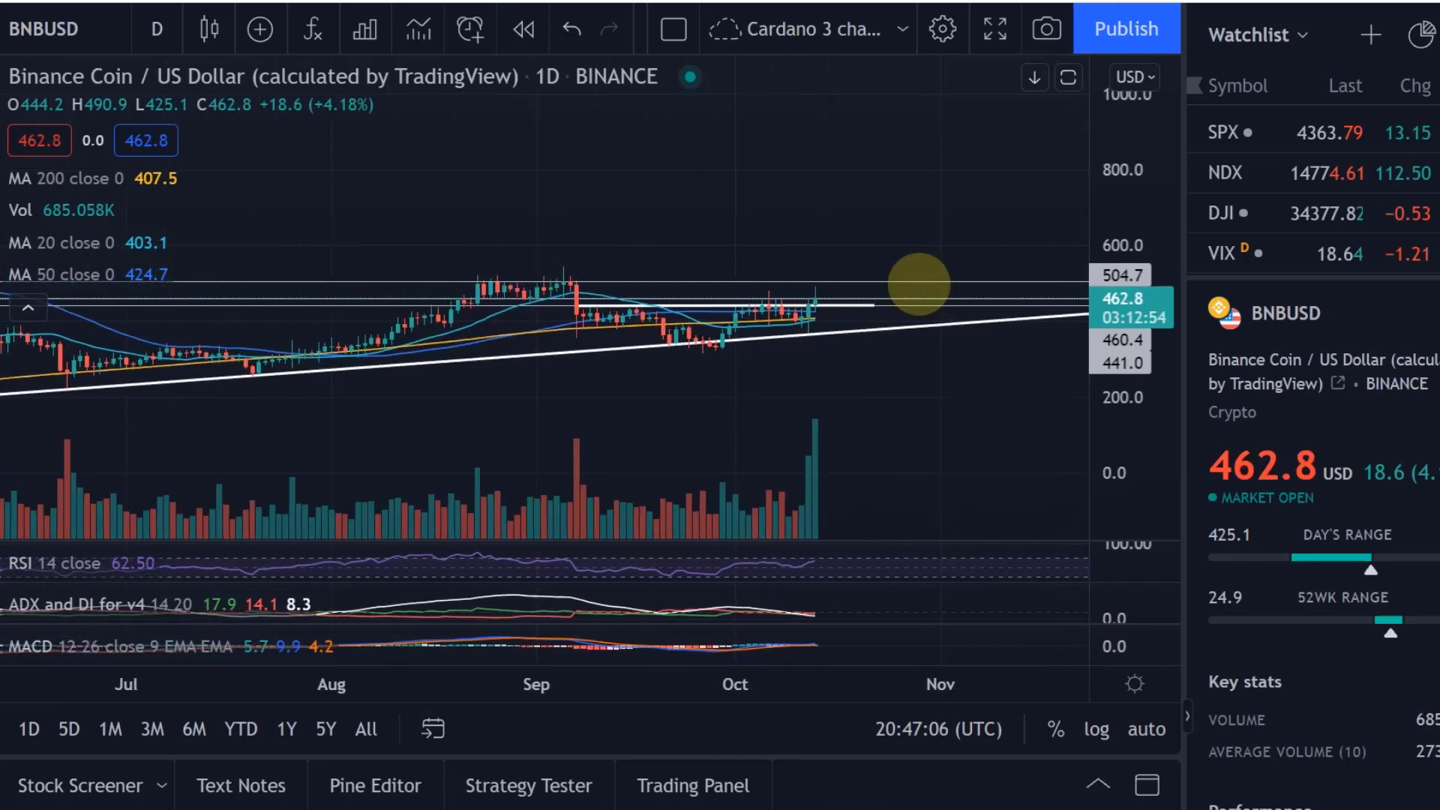
scroll(919, 285, down, 6)
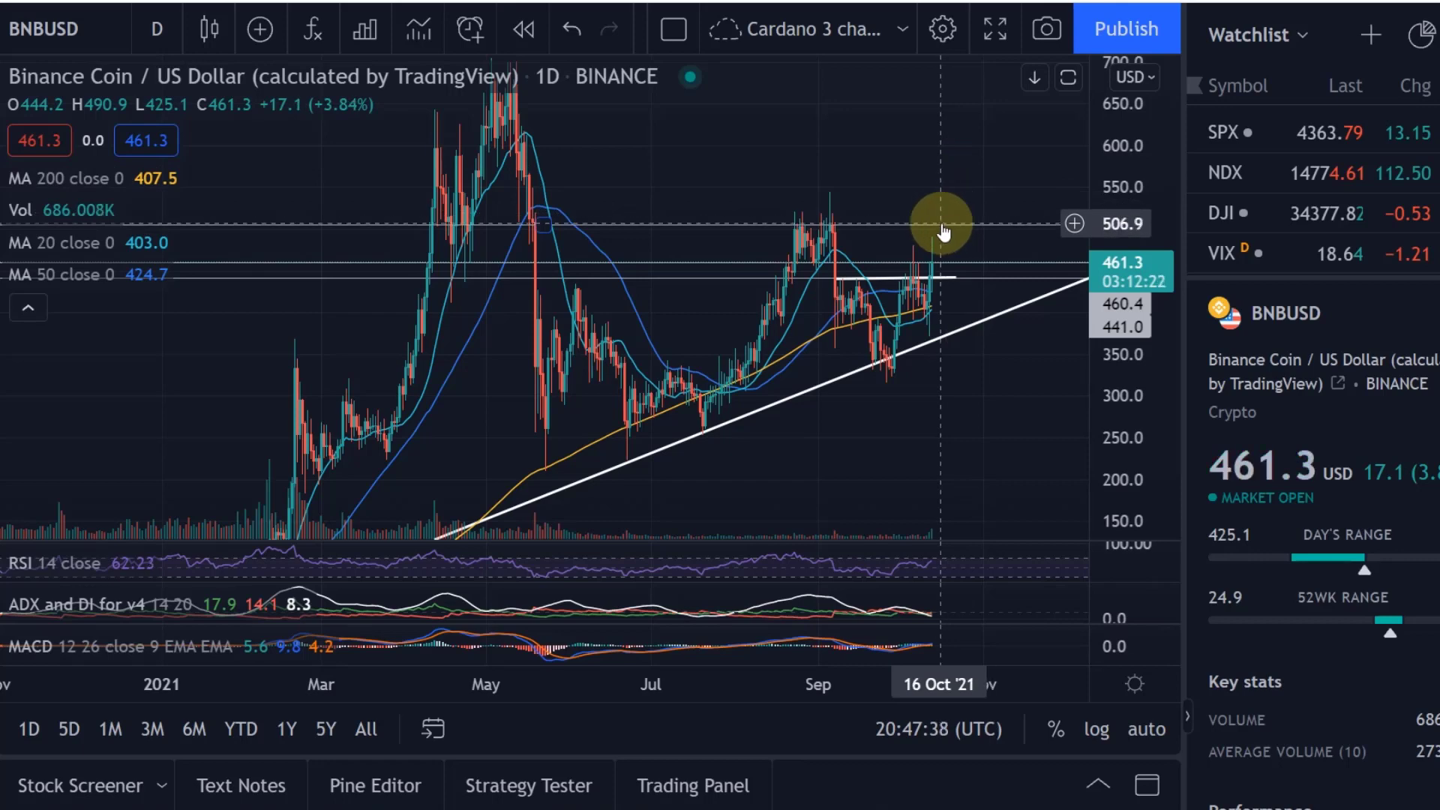
drag(1005, 195, 871, 239)
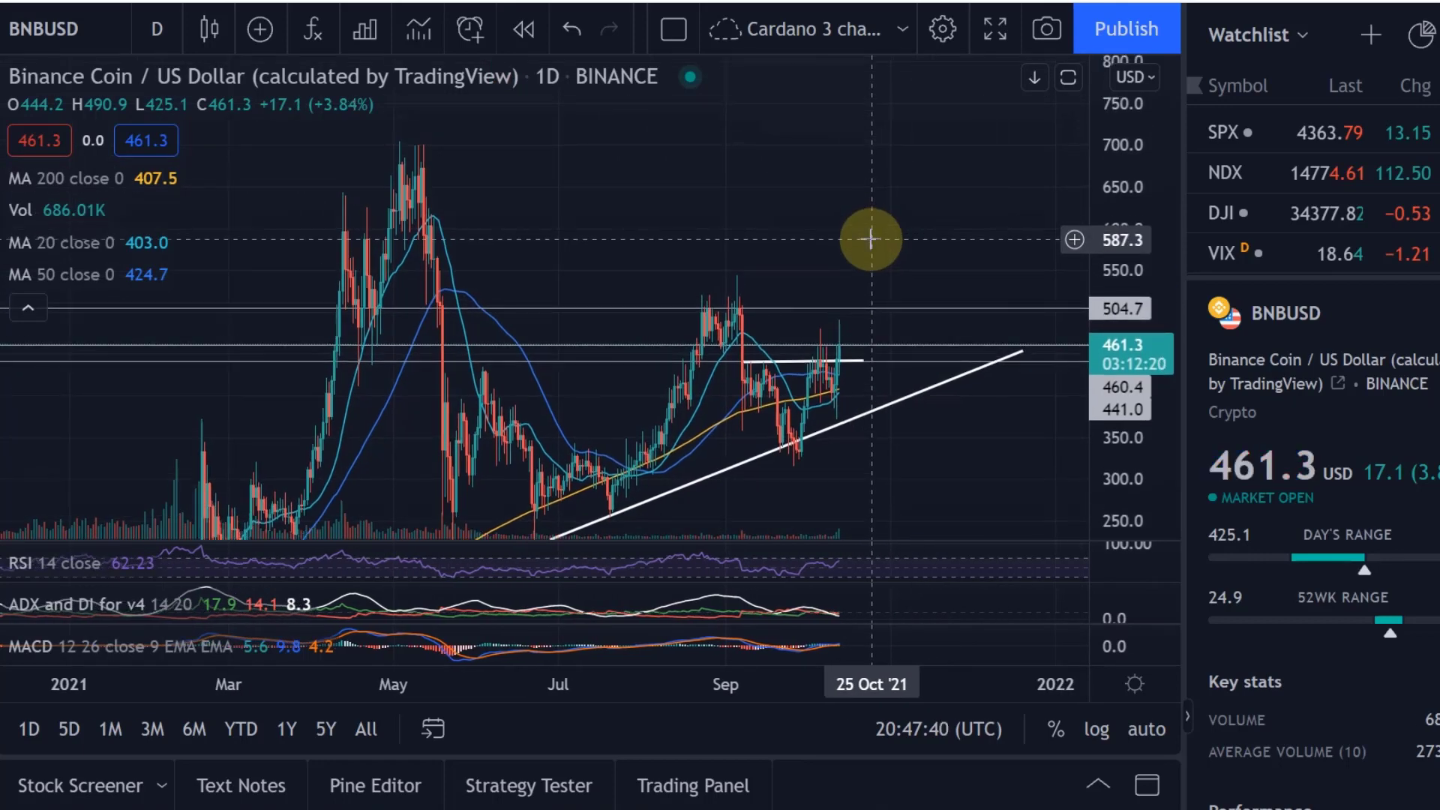
scroll(871, 239, down, 5)
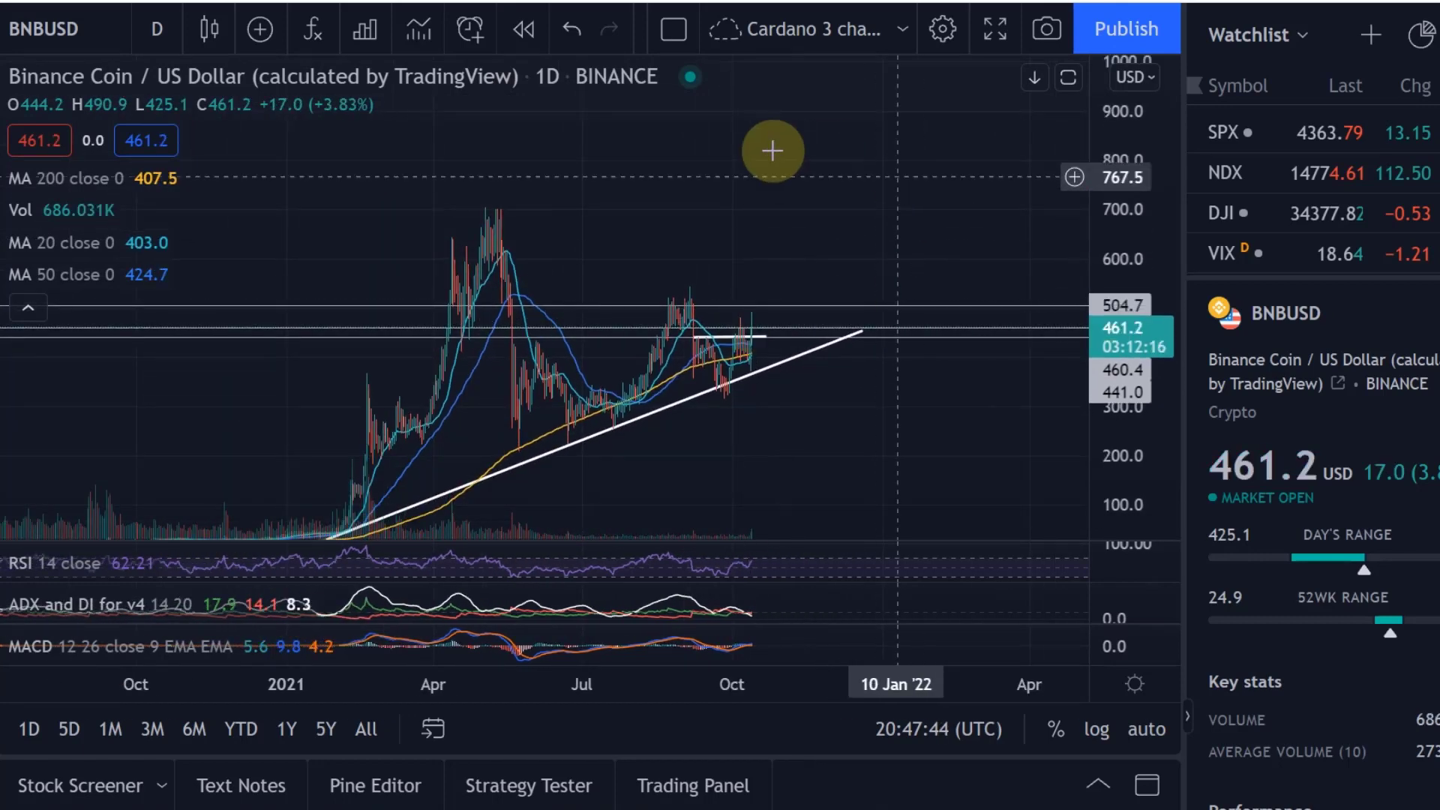
Add TrendRider - Chart Study and TrendRider - Momentum Study from the invite-only indicators
click(314, 30)
click(592, 255)
click(639, 296)
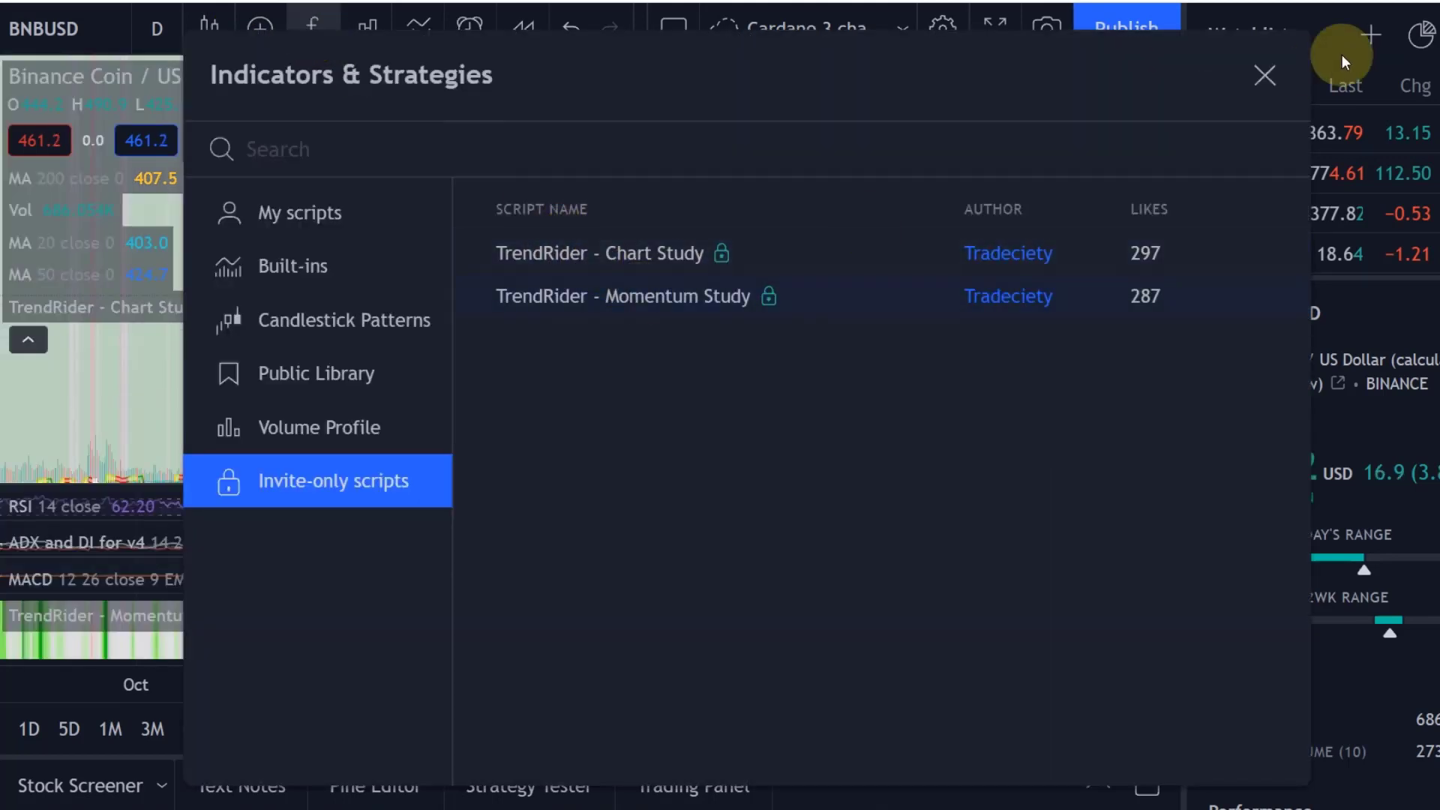
click(1278, 74)
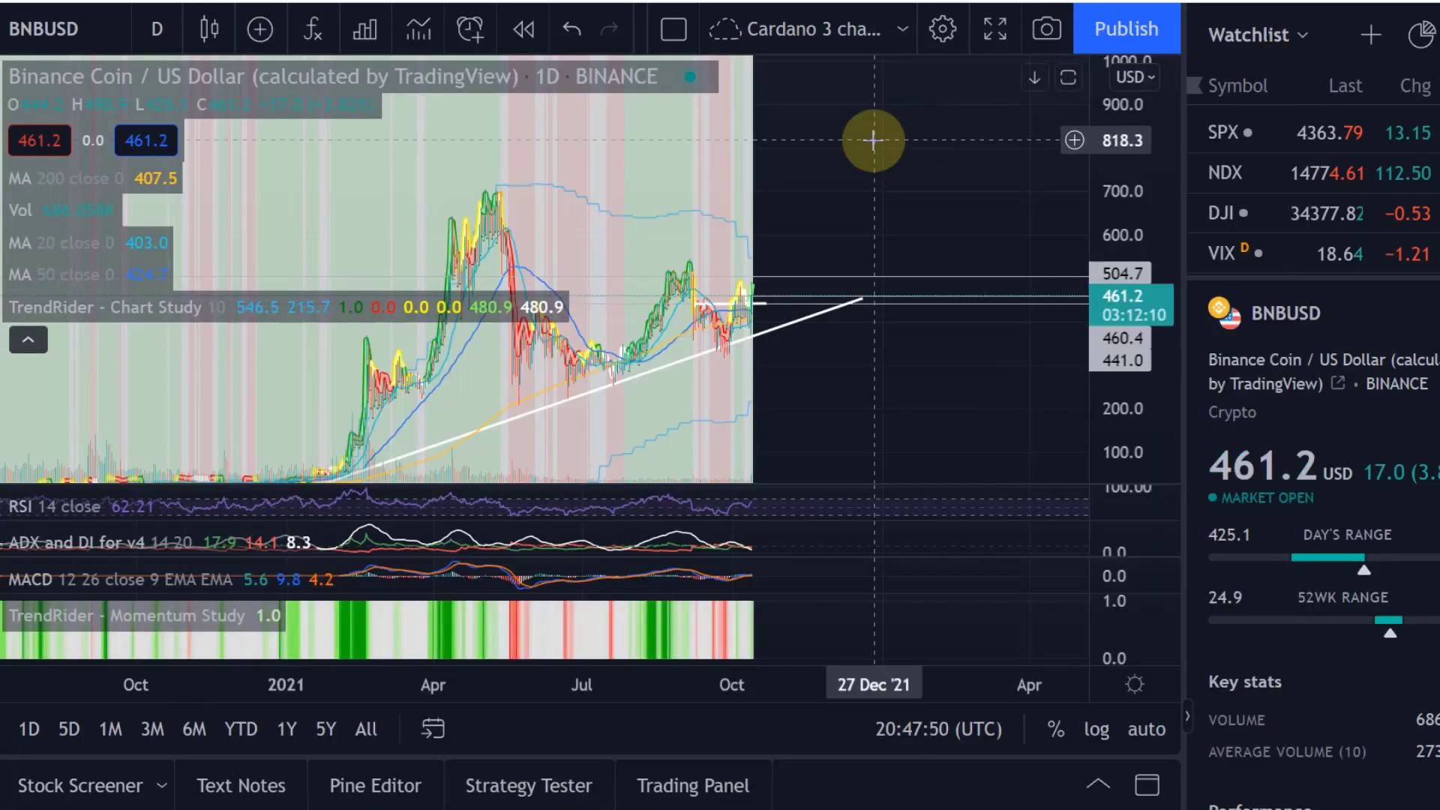
Zoom in and shift the daily BNBUSD chart slightly right to inspect the new studies
scroll(787, 330, up, 5)
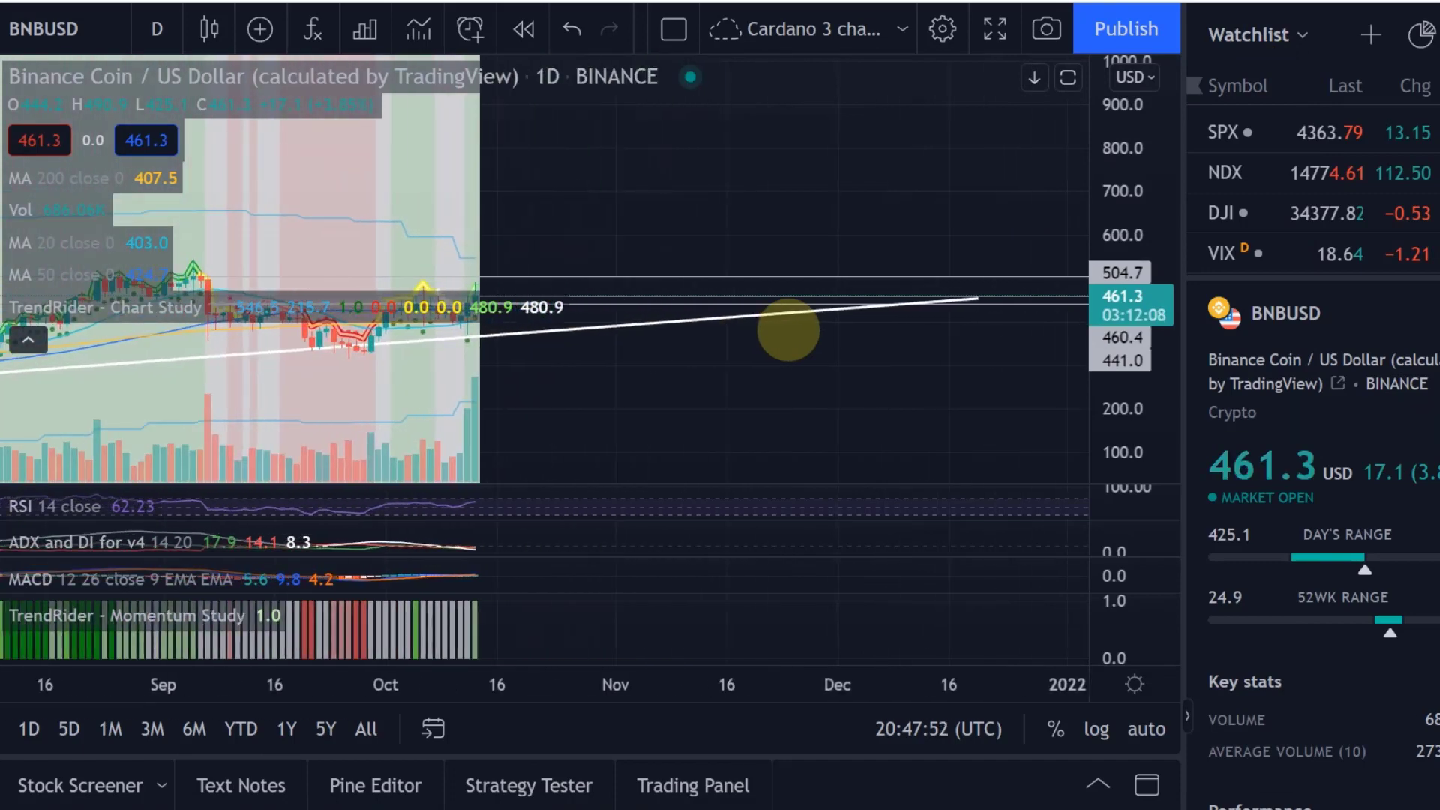
drag(787, 330, 809, 342)
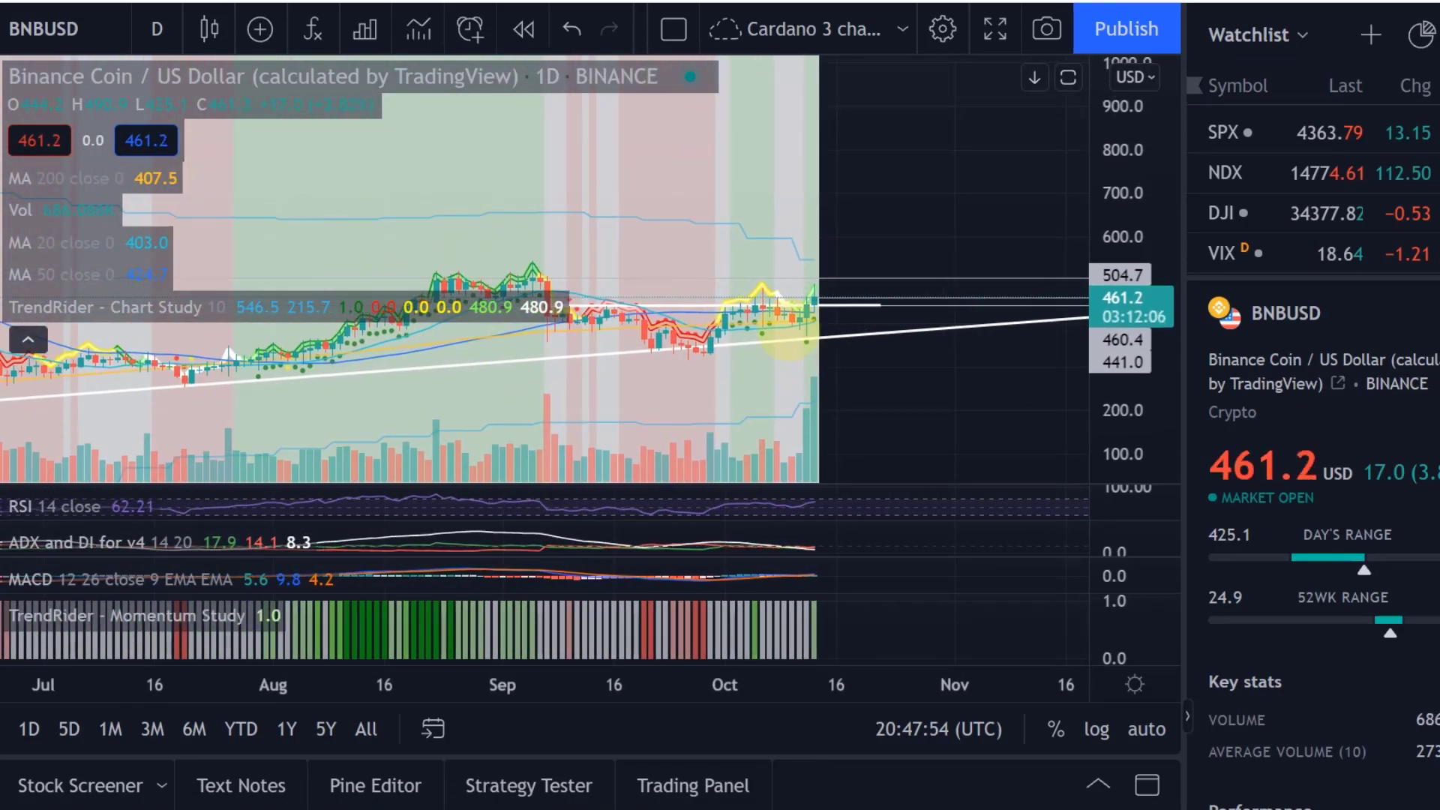
scroll(789, 339, up, 2)
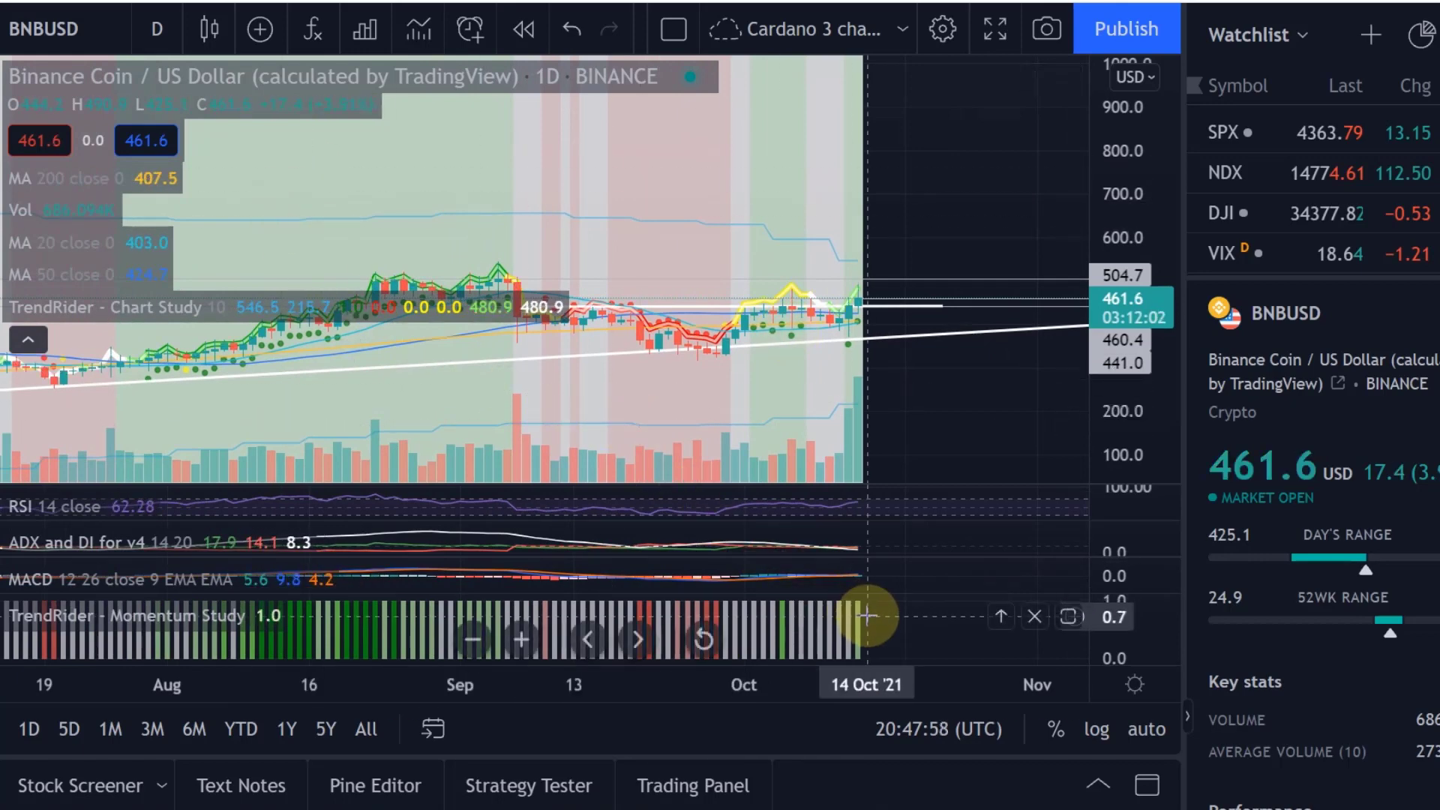
scroll(702, 192, up, 3)
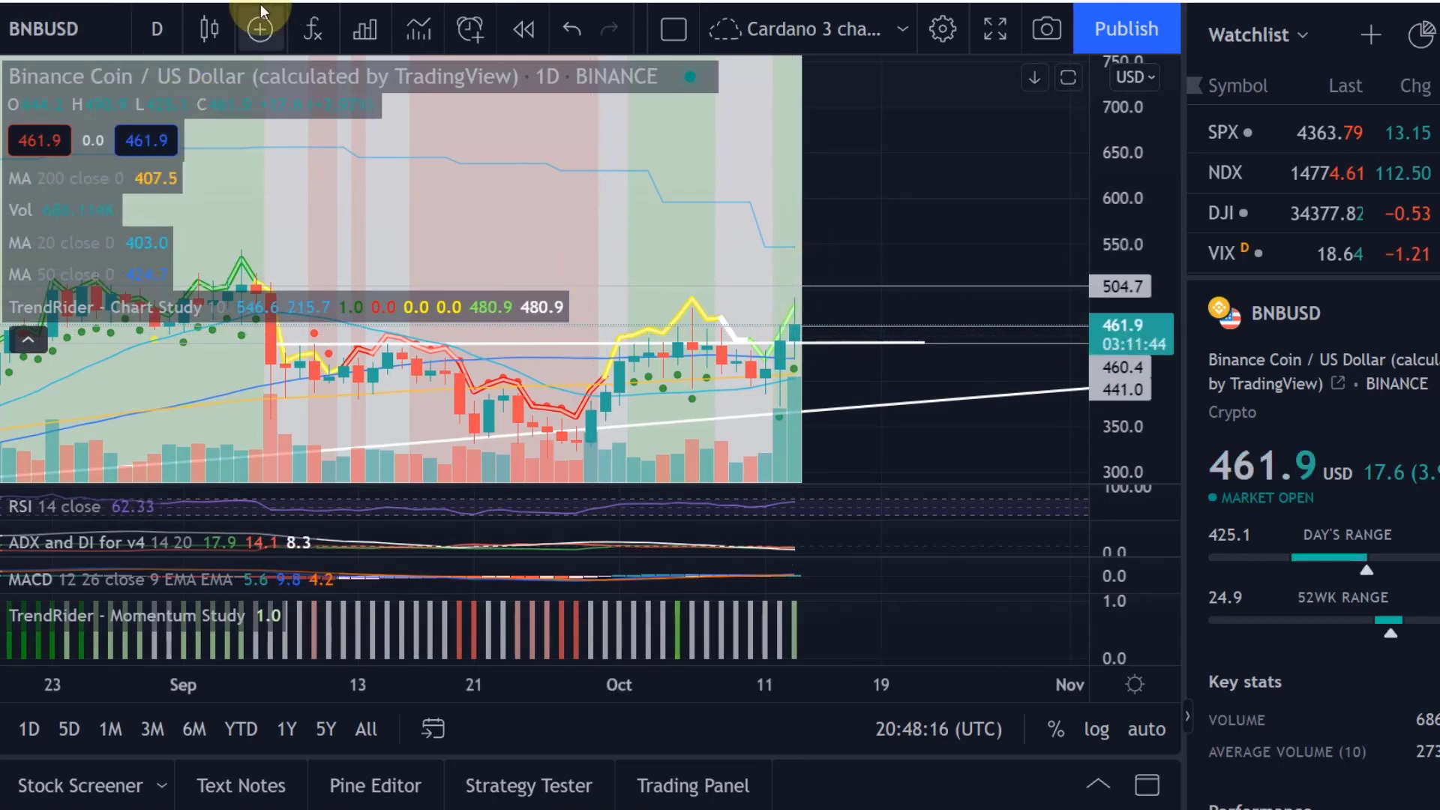
click(157, 28)
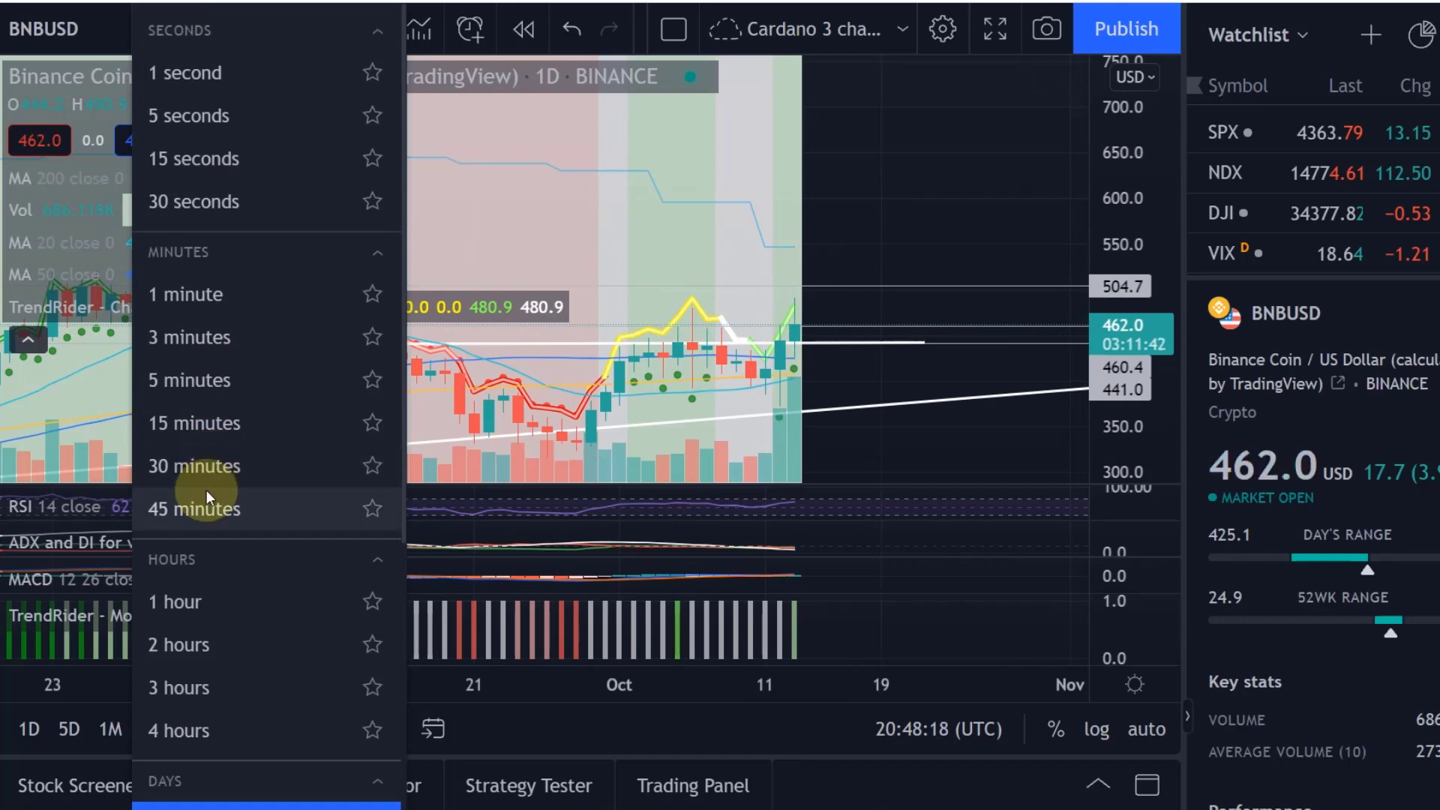
Switch BNBUSD to the 4-hour timeframe and delete the TrendRider Chart Study
click(153, 729)
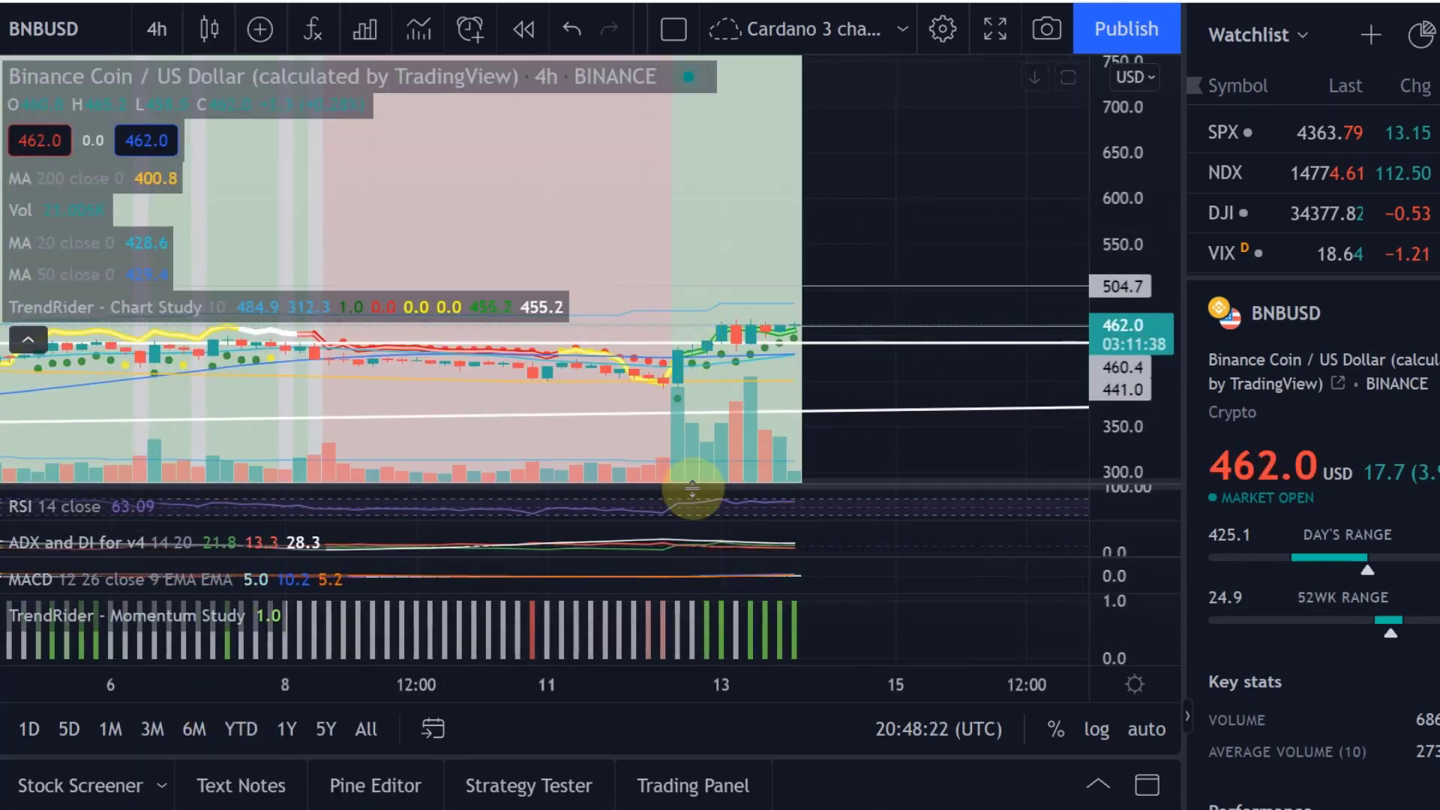
mouse_move(704, 633)
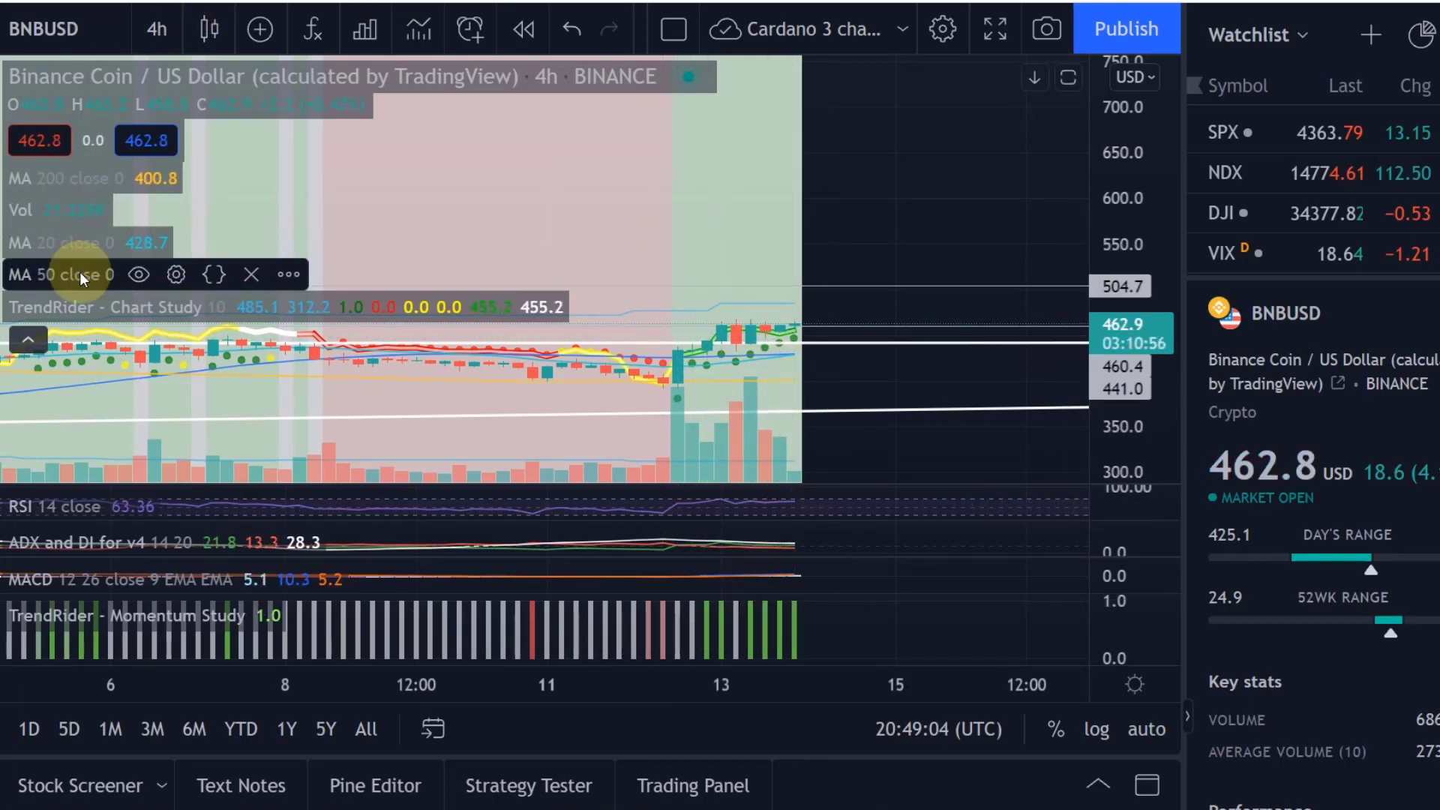
click(120, 309)
key(Delete)
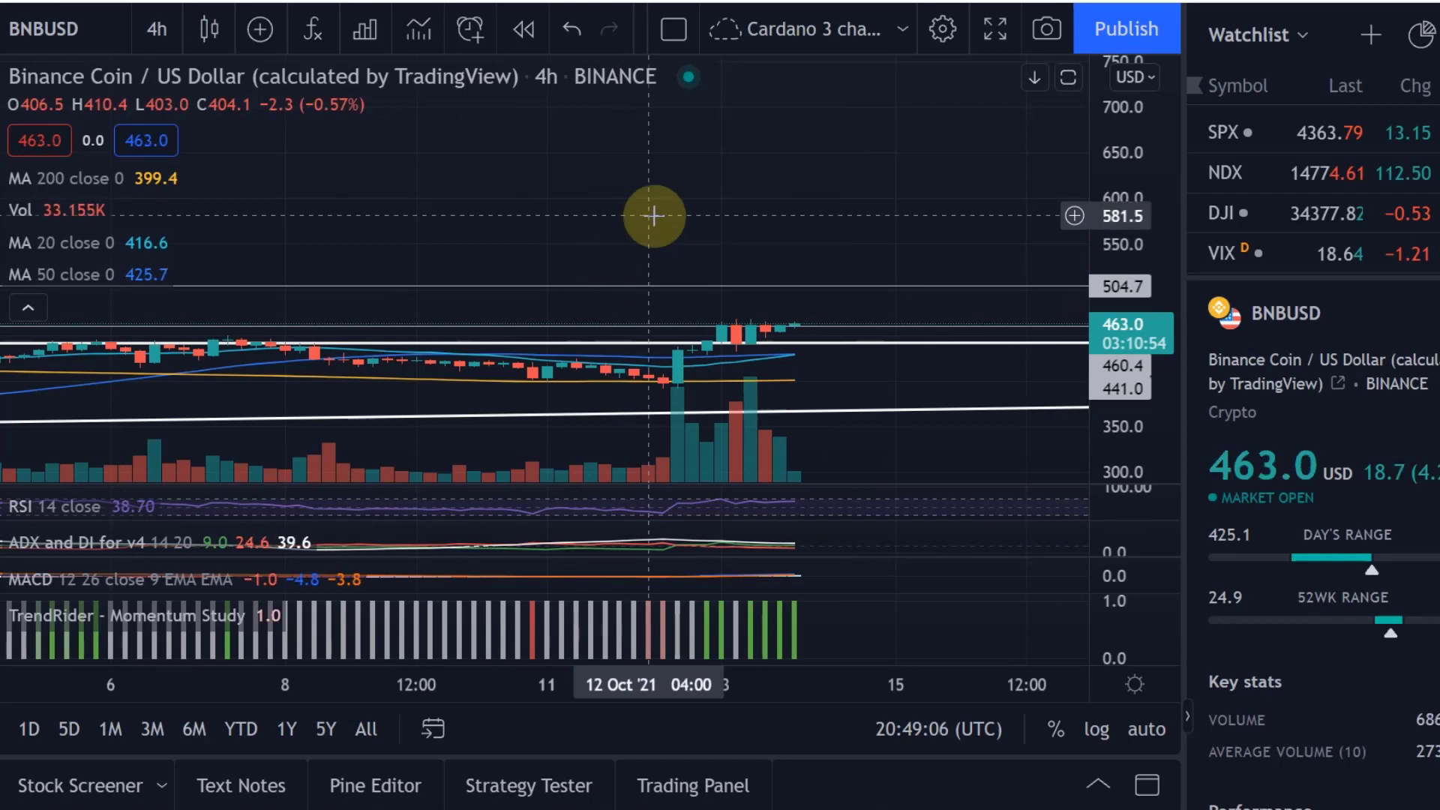
Remove the TrendRider Momentum Study pane from the 4h chart, then open the ETHUSD daily chart
scroll(654, 216, down, 10)
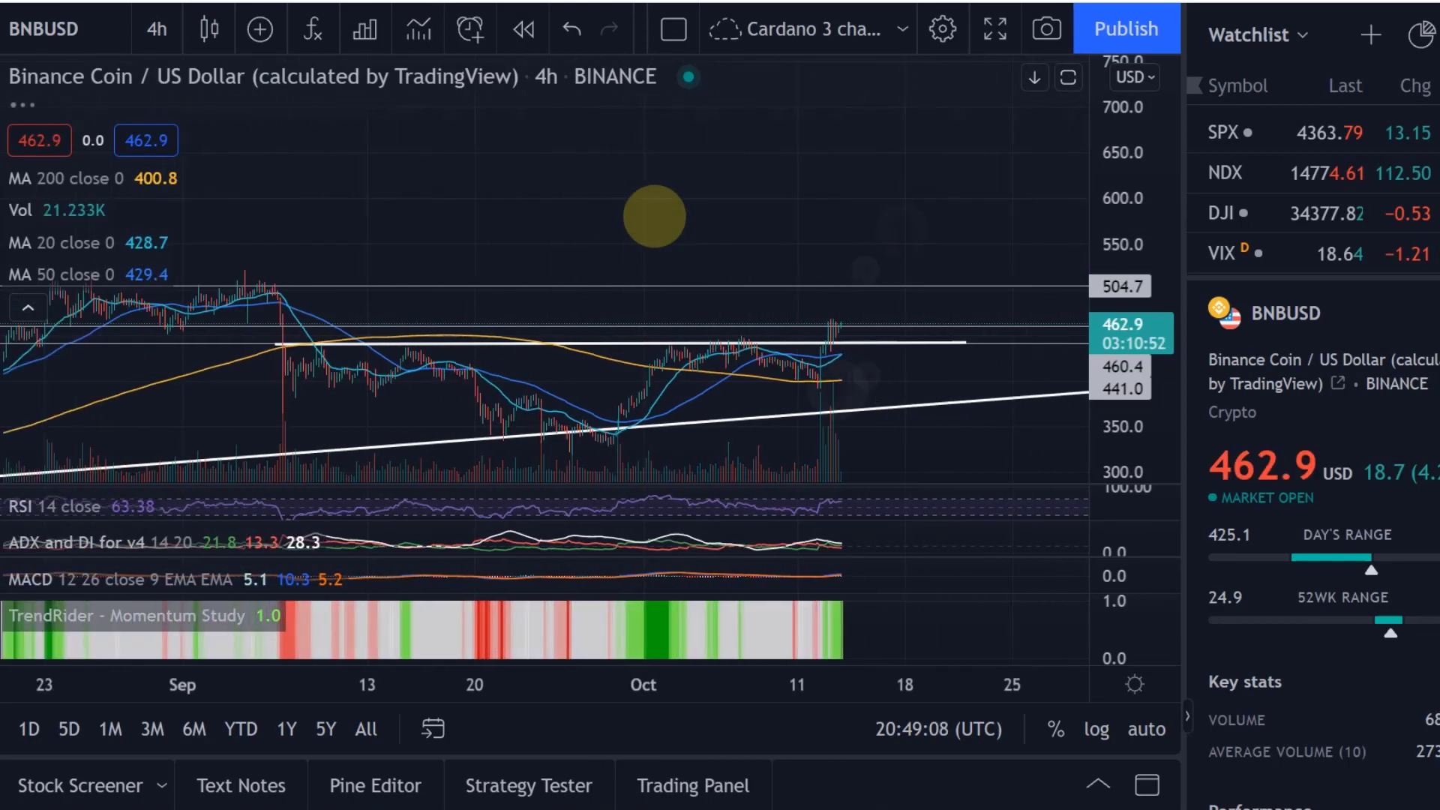
scroll(654, 216, down, 5)
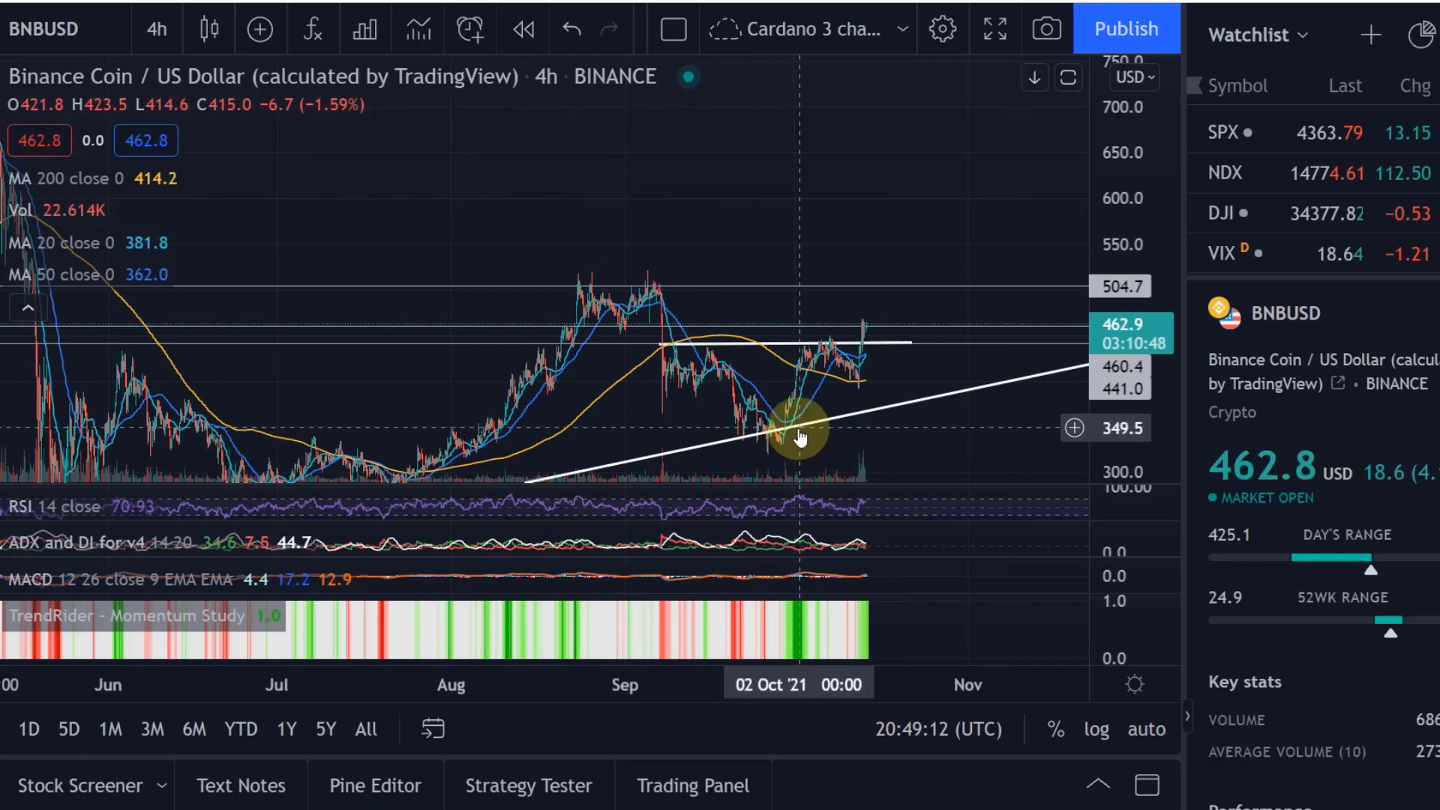
drag(795, 432, 716, 400)
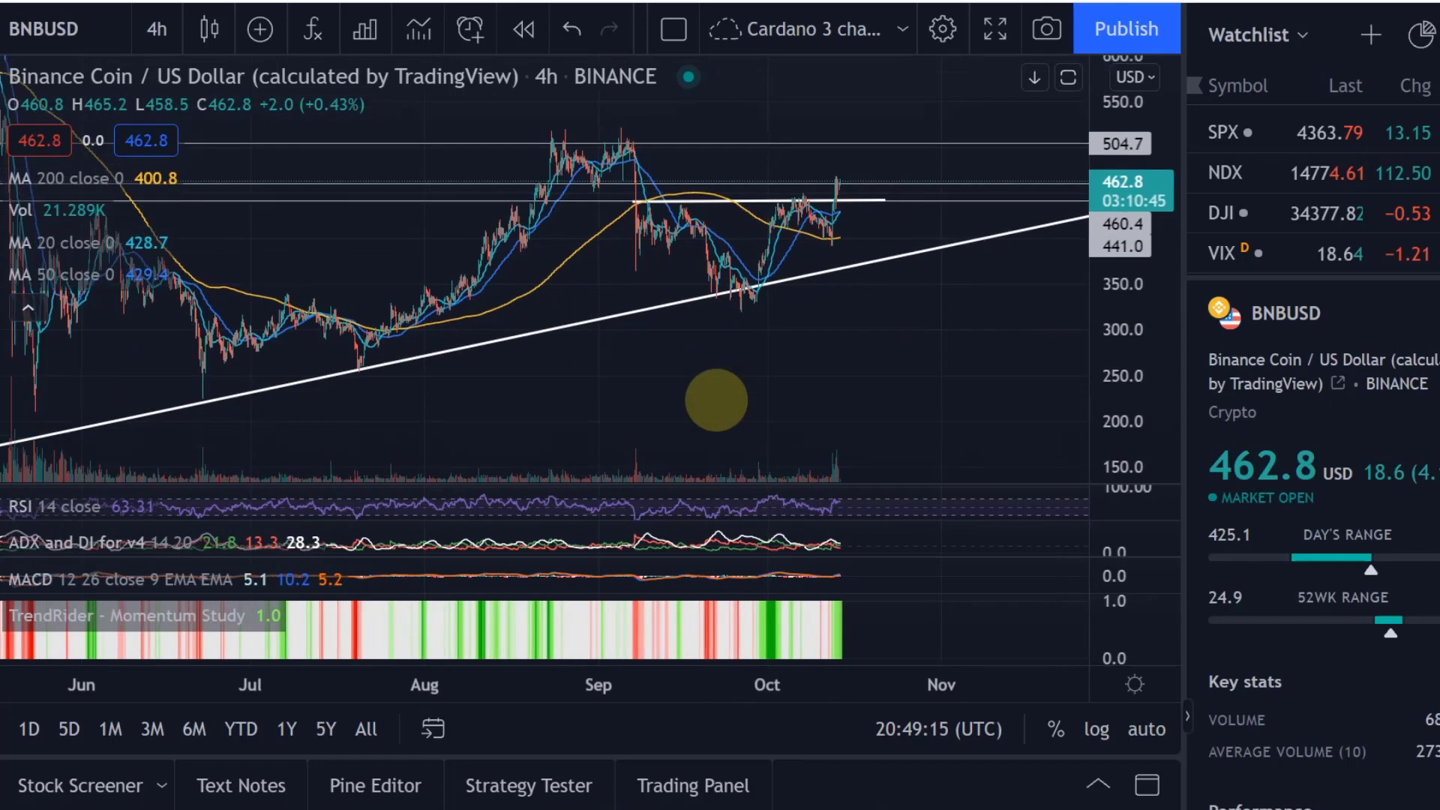
click(817, 614)
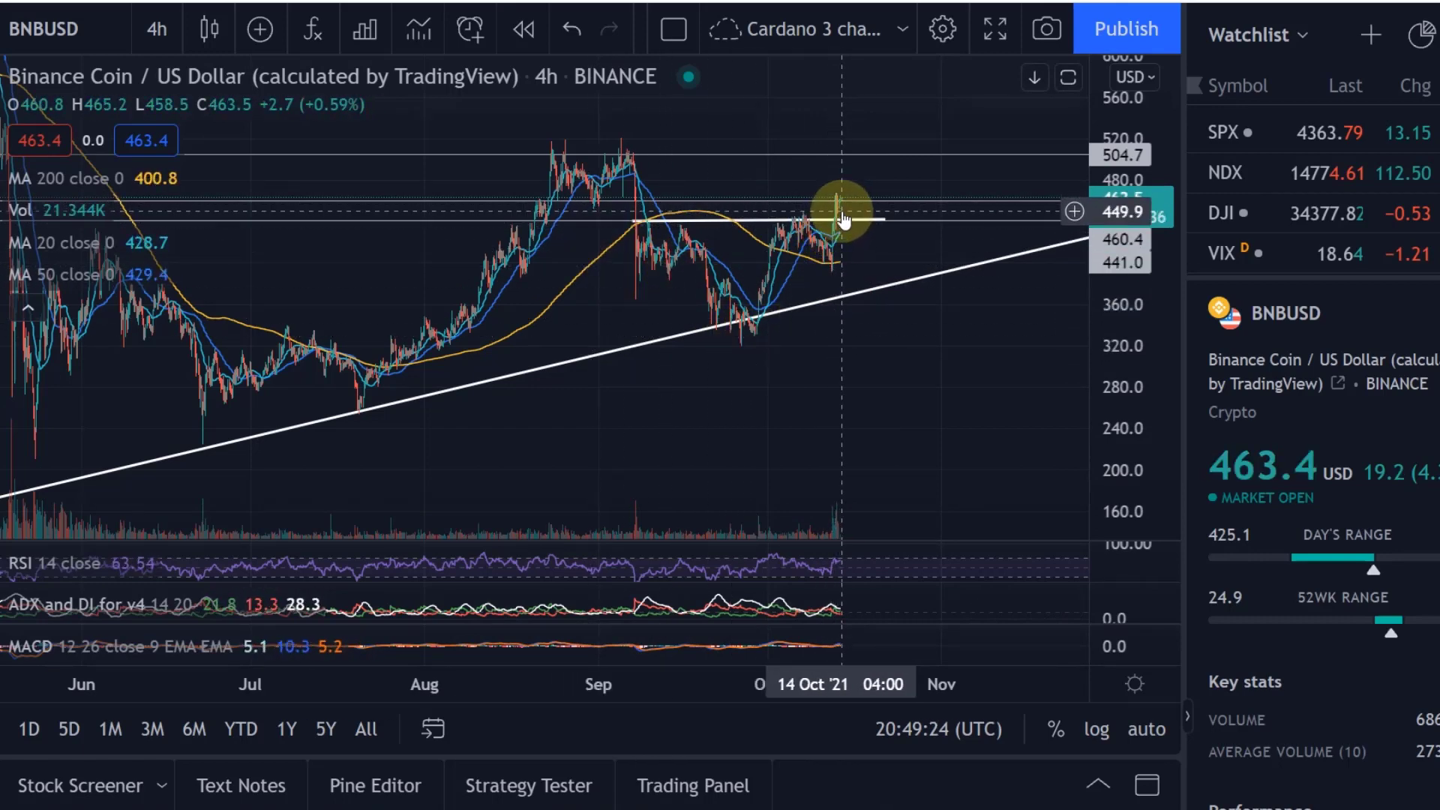
key(ctrl+Tab)
click(755, 122)
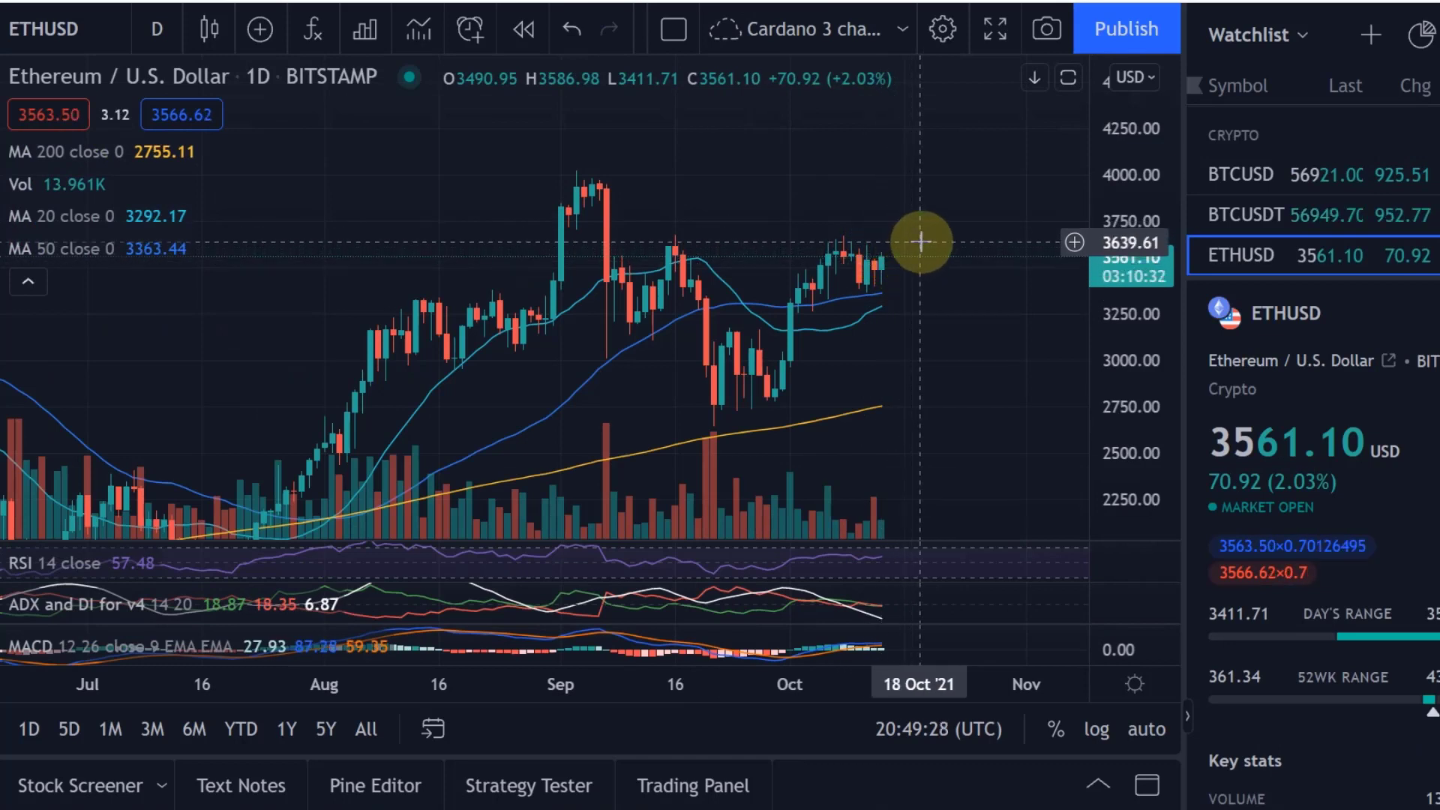